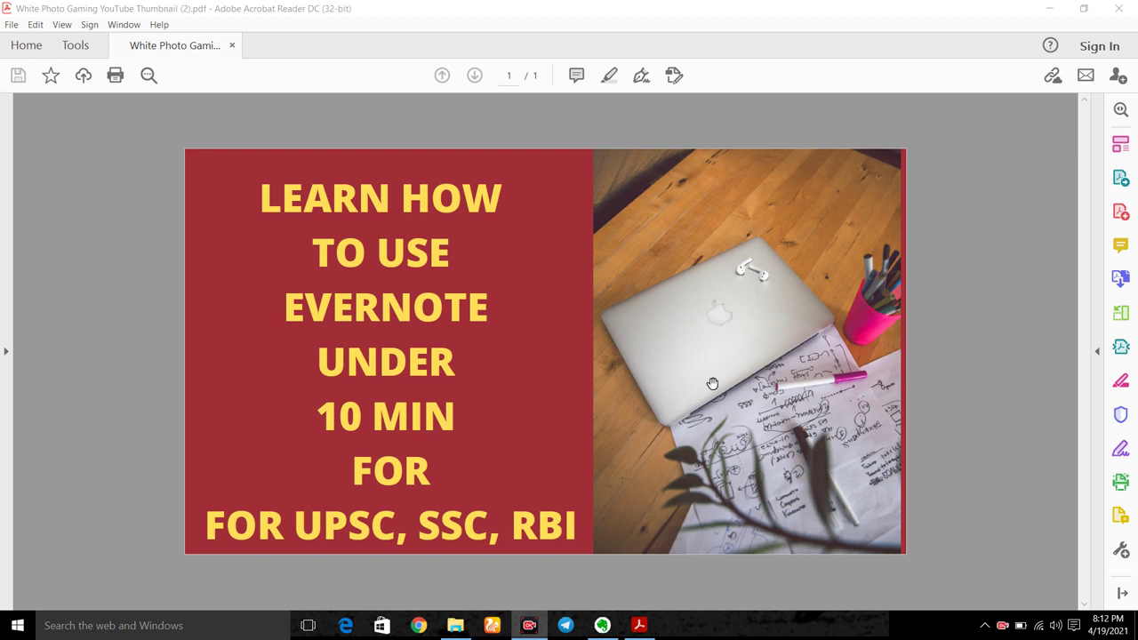
Bring Evernote to the front and collapse the Notebooks list in the sidebar
click(604, 626)
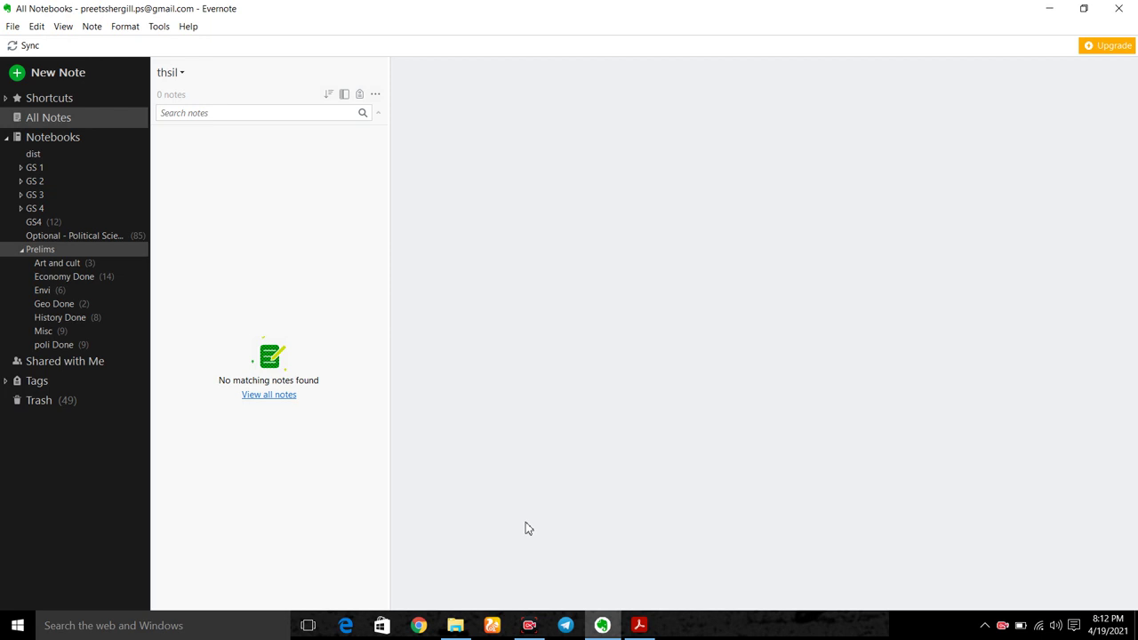
click(5, 137)
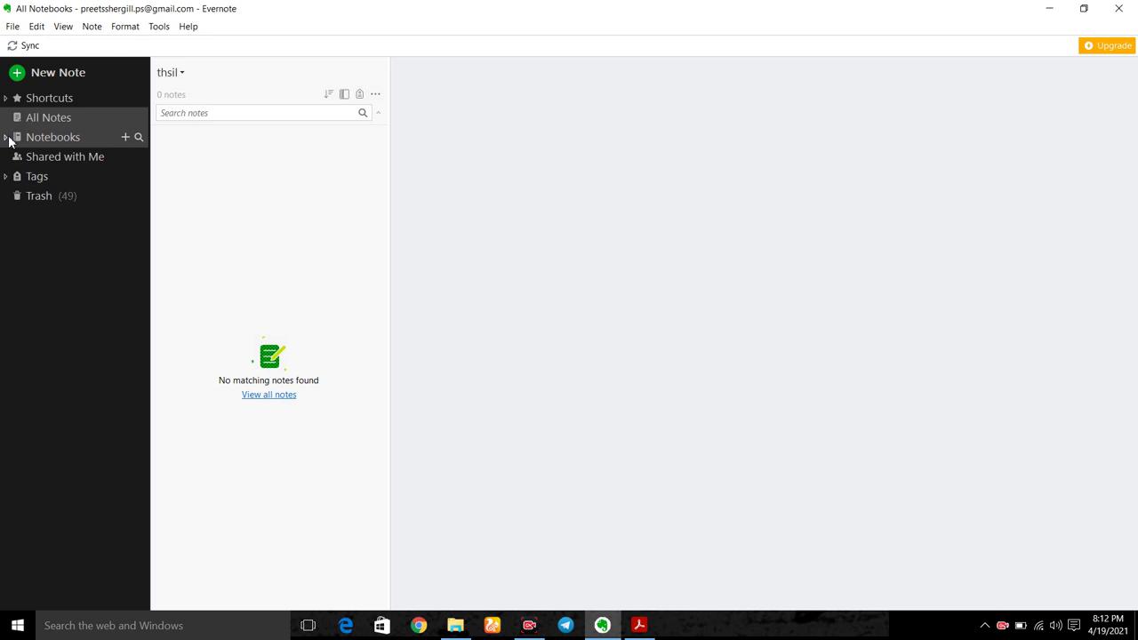
Expand the Notebooks list and open the Prelims stack to show its notebooks
click(7, 138)
click(9, 139)
click(18, 140)
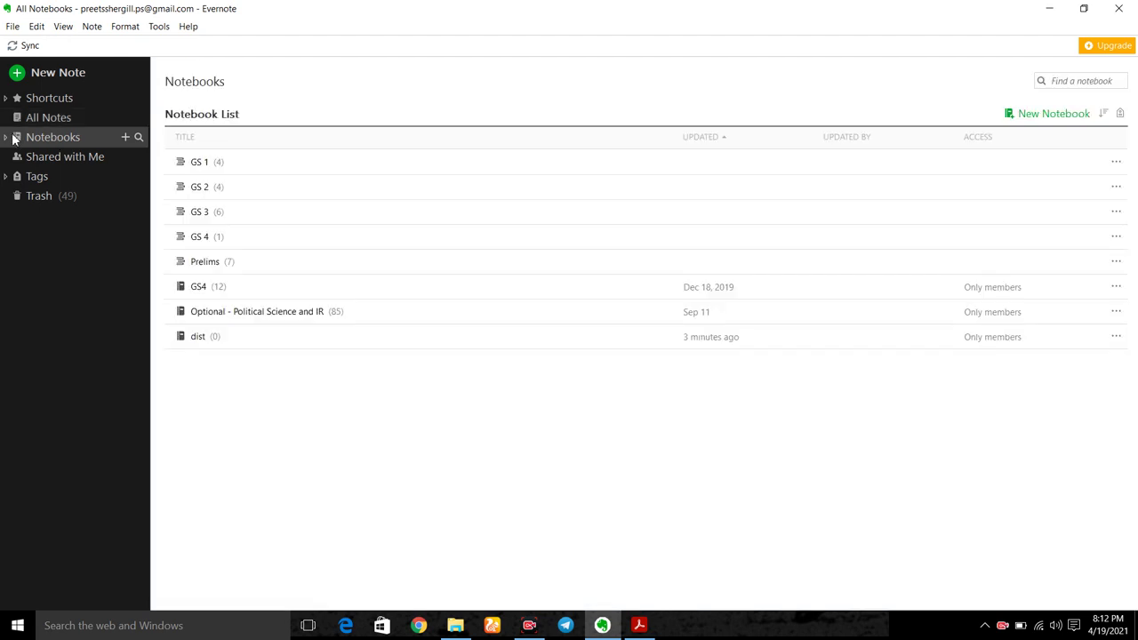
click(5, 138)
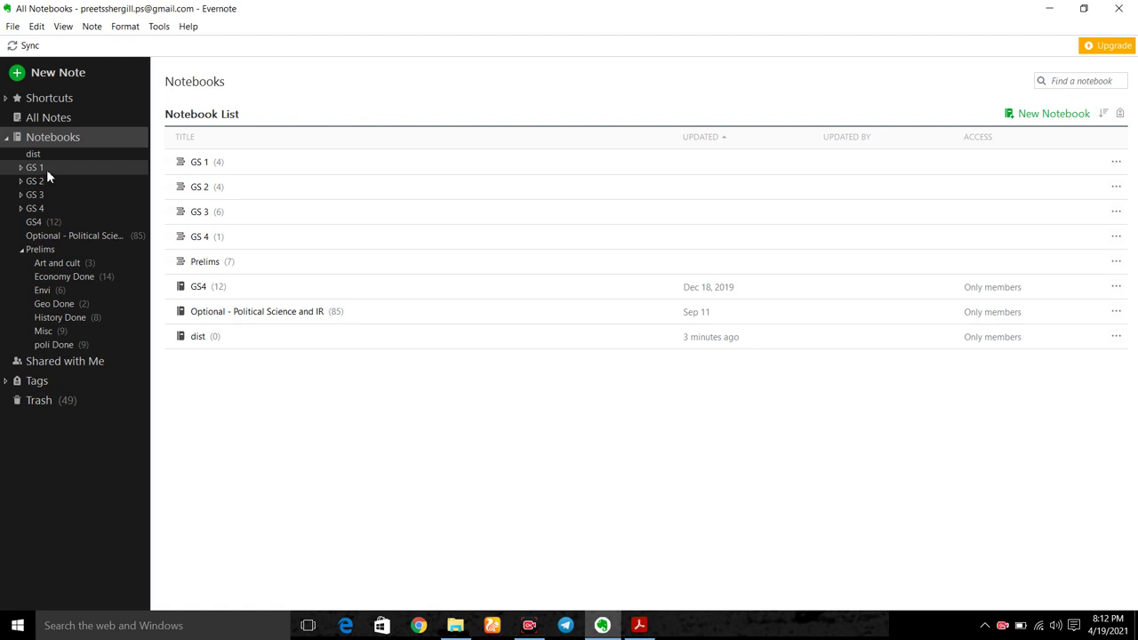
click(46, 248)
click(24, 249)
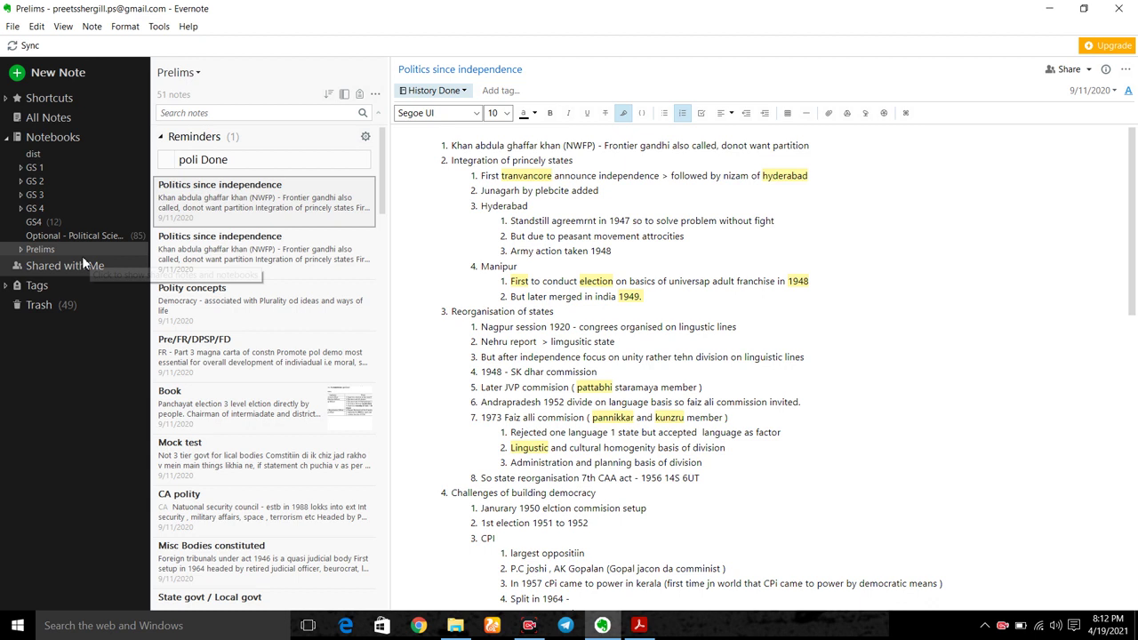
click(27, 251)
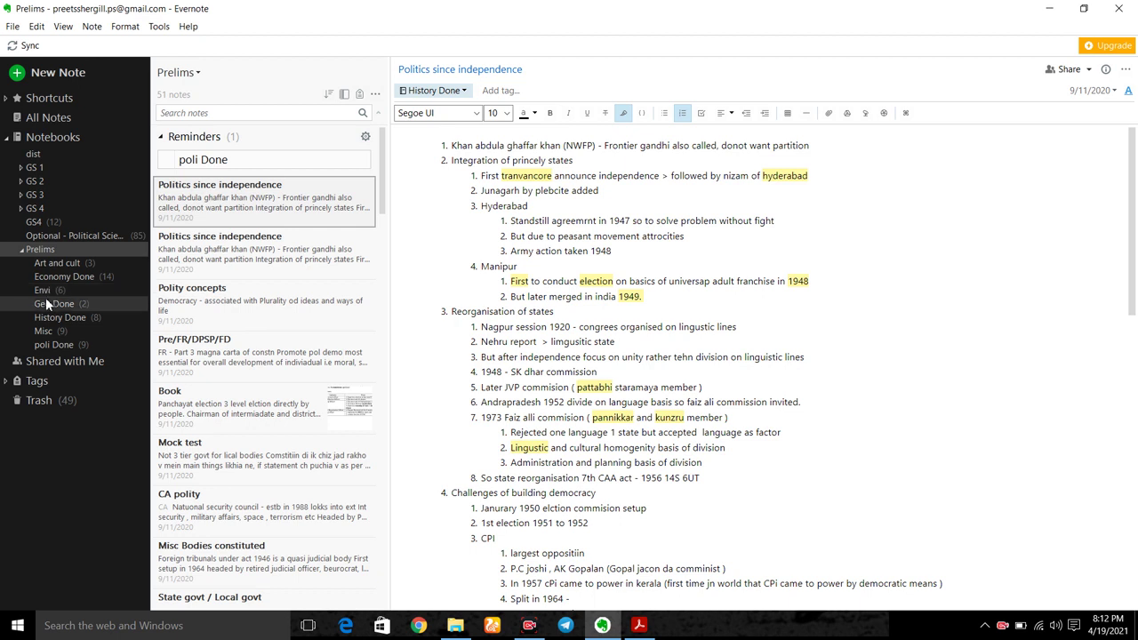
Look through the Geo Done, History Done and poli Done notebooks and notes, then collapse Prelims
click(46, 302)
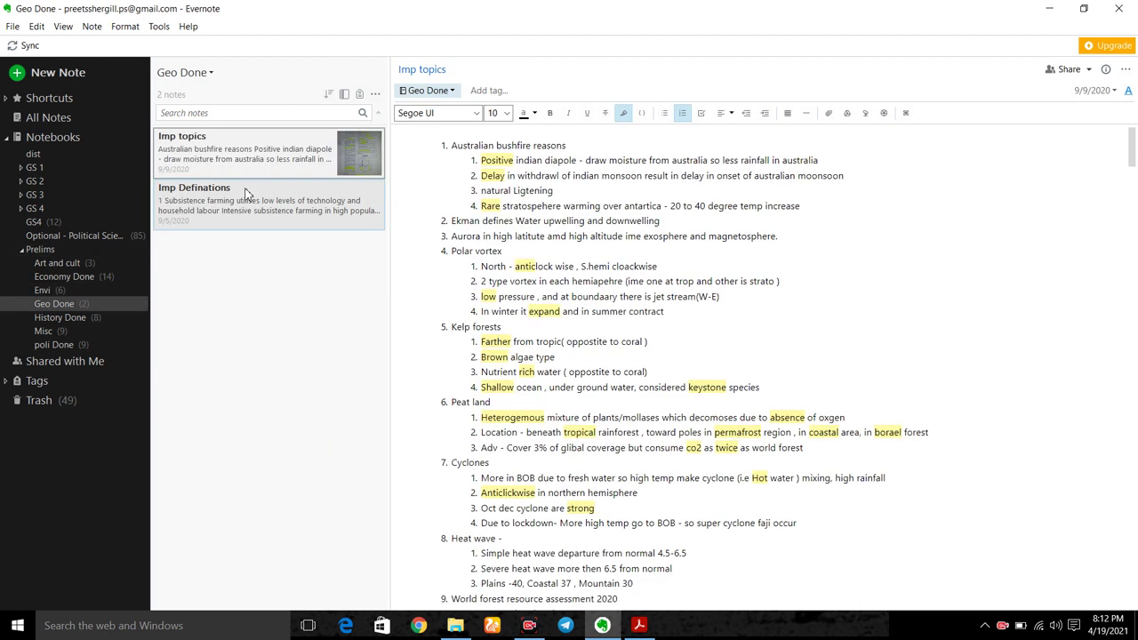
click(70, 318)
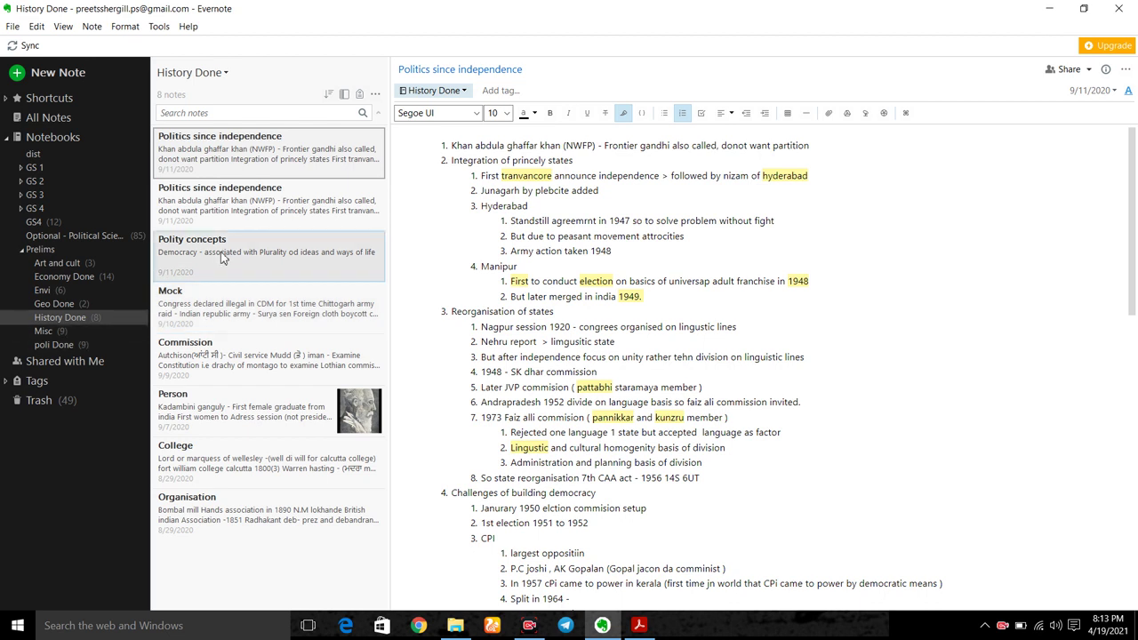
click(213, 219)
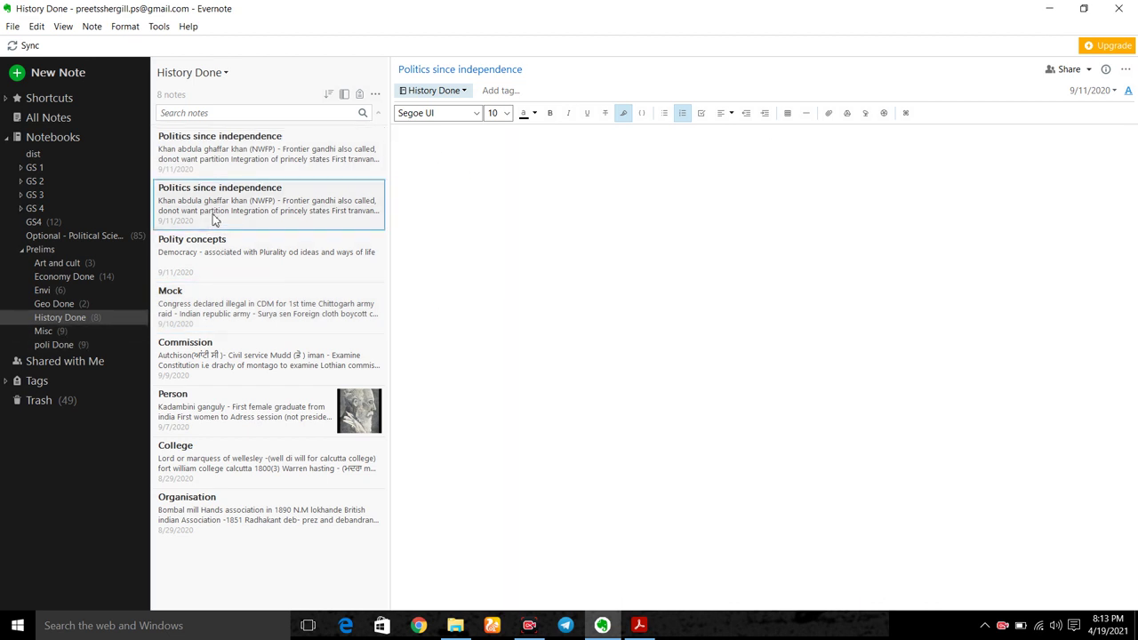
click(200, 351)
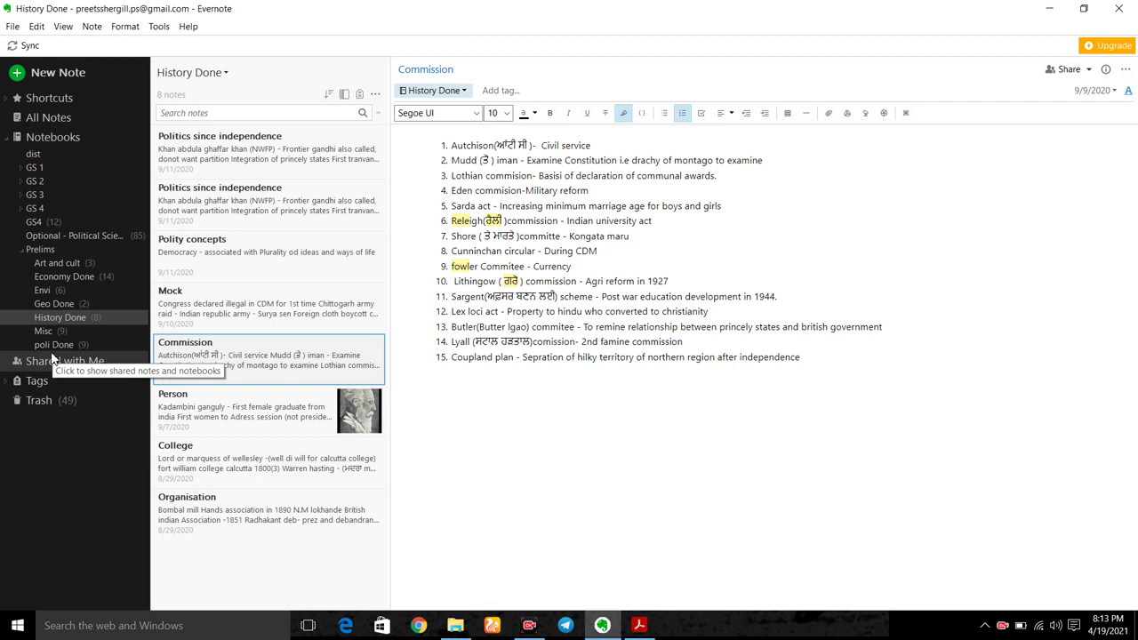
click(69, 347)
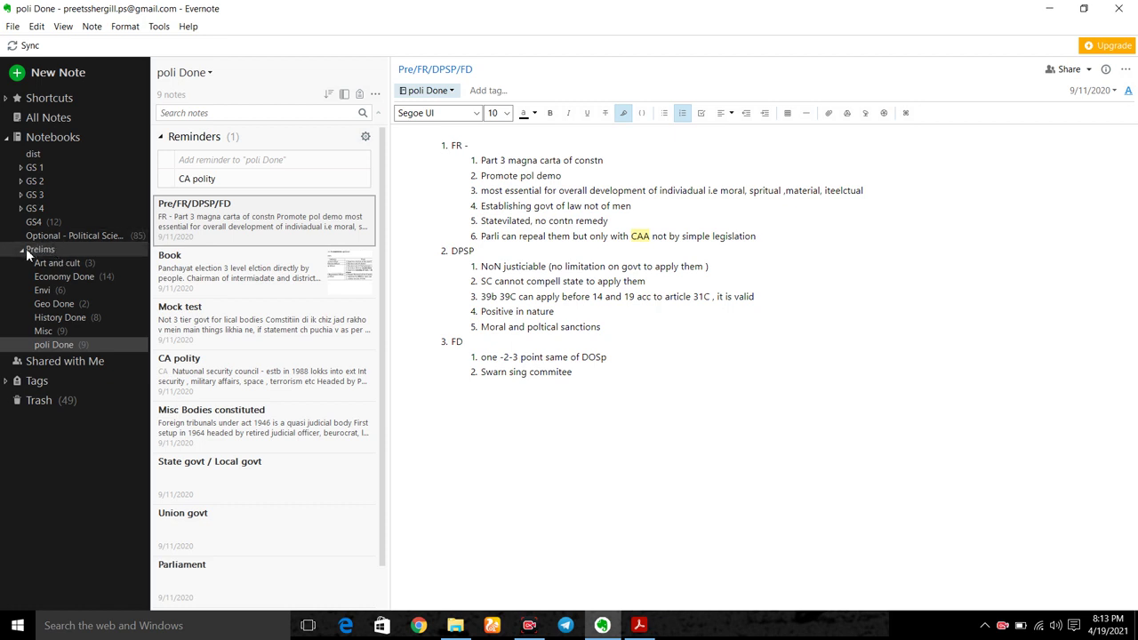
click(22, 250)
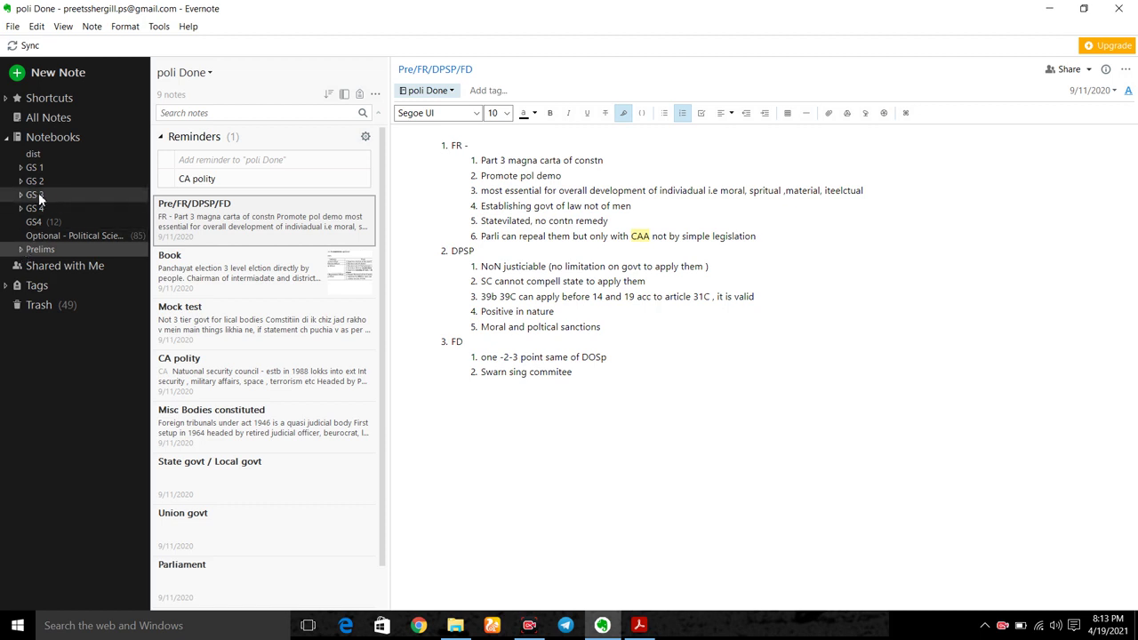
From the notebooks overview, try creating a new notebook named 'dist'
click(50, 138)
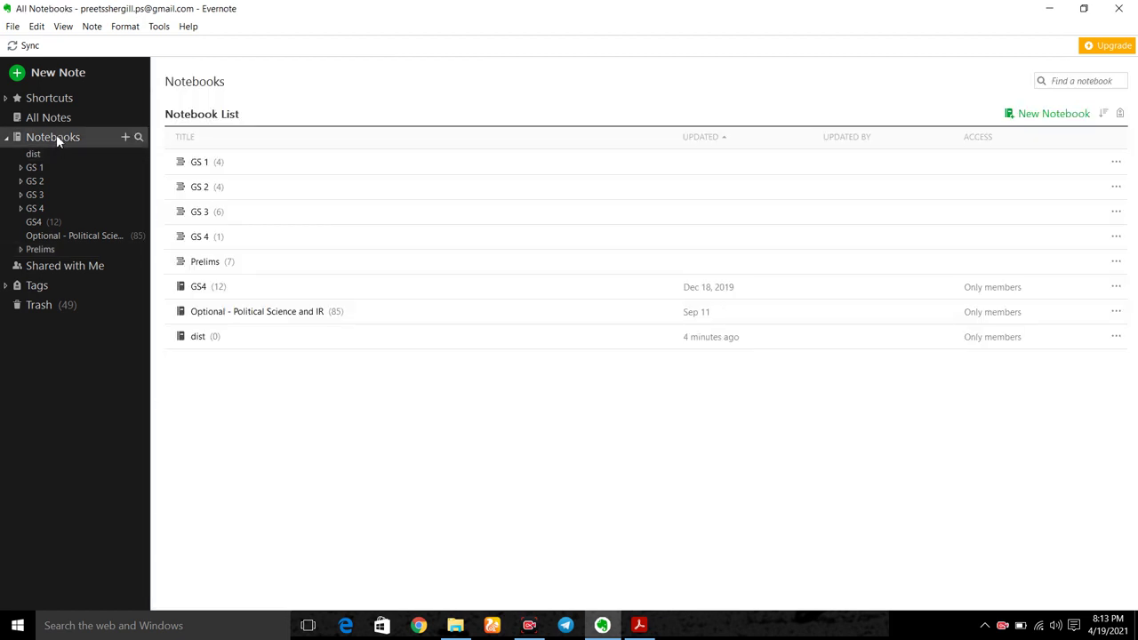
click(126, 138)
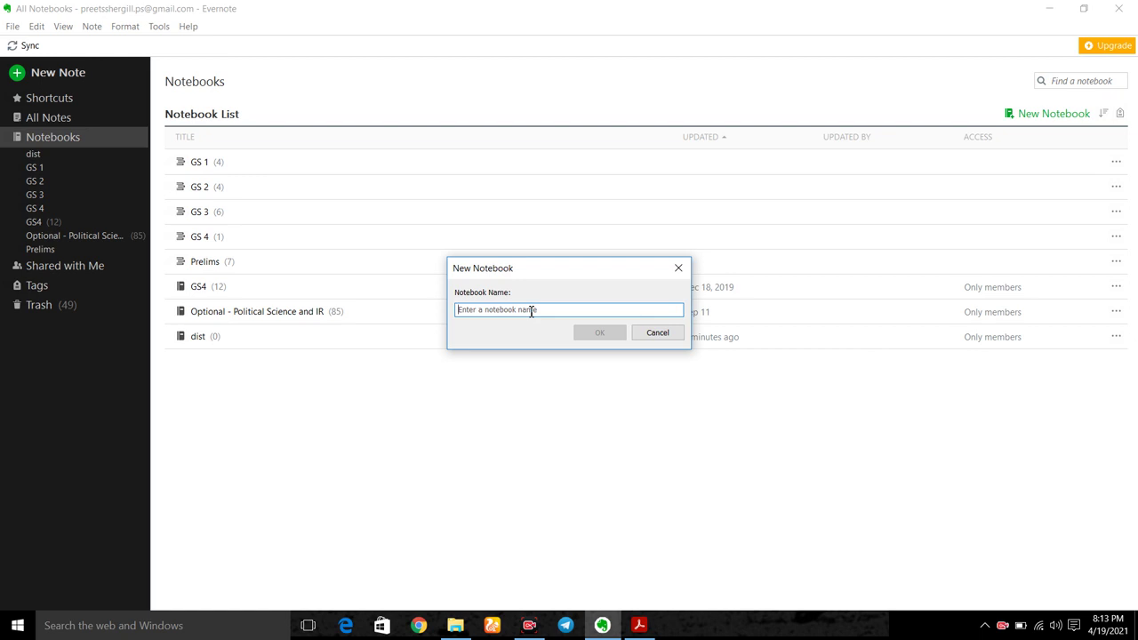
text(ist)
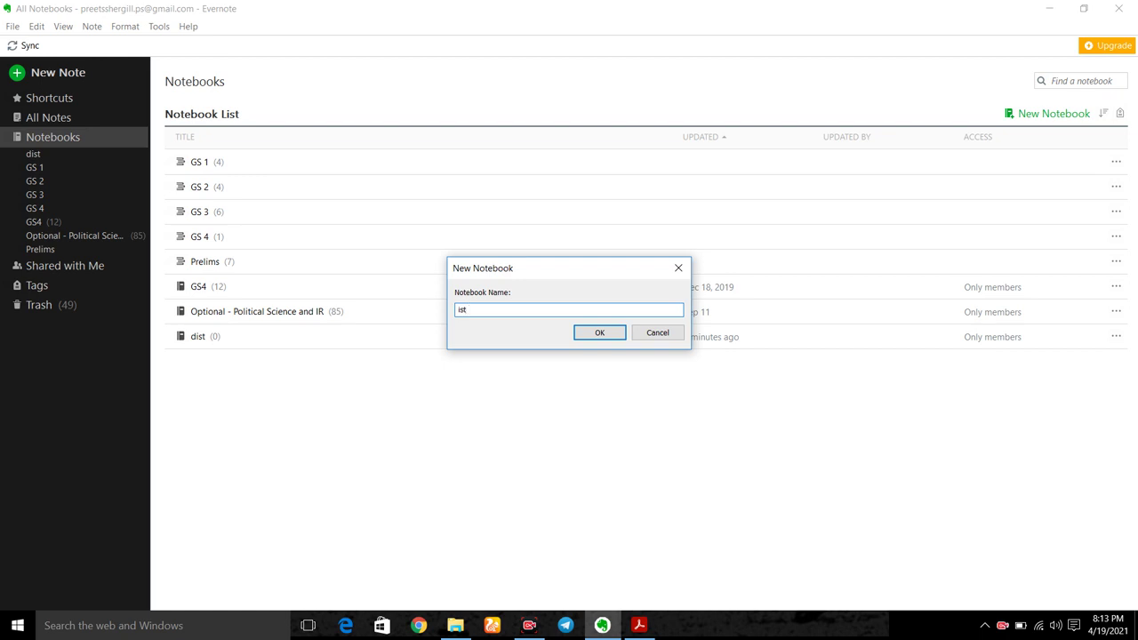
key(BackSpace)
key(BackSpace)
text(dist)
click(595, 336)
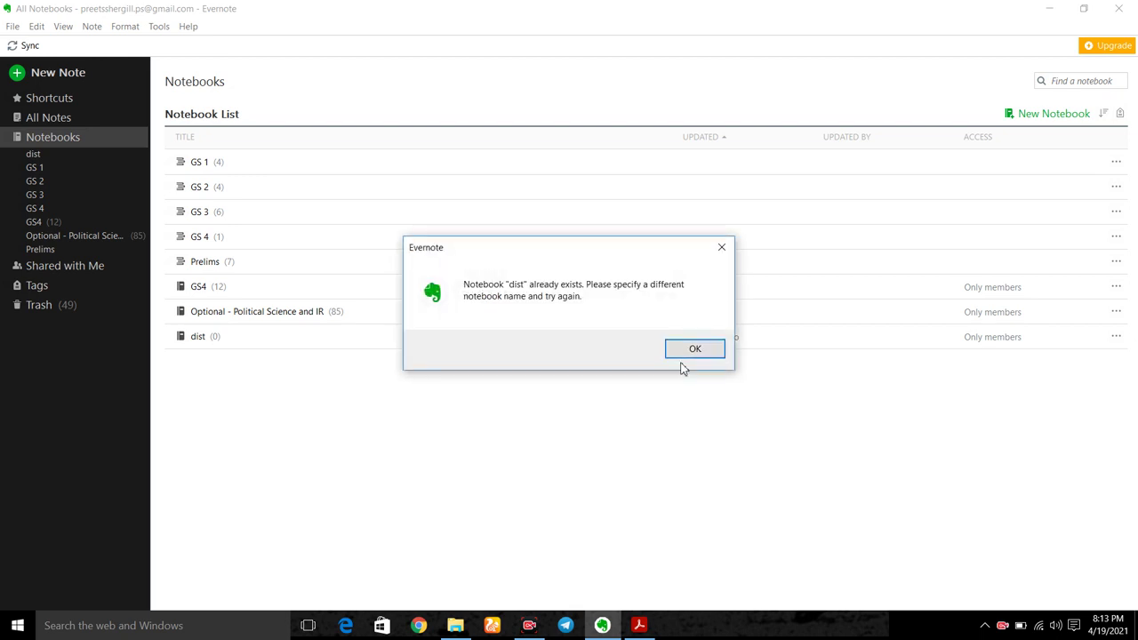
After the name-already-exists warning, create the notebook as 'disttt' instead
click(689, 353)
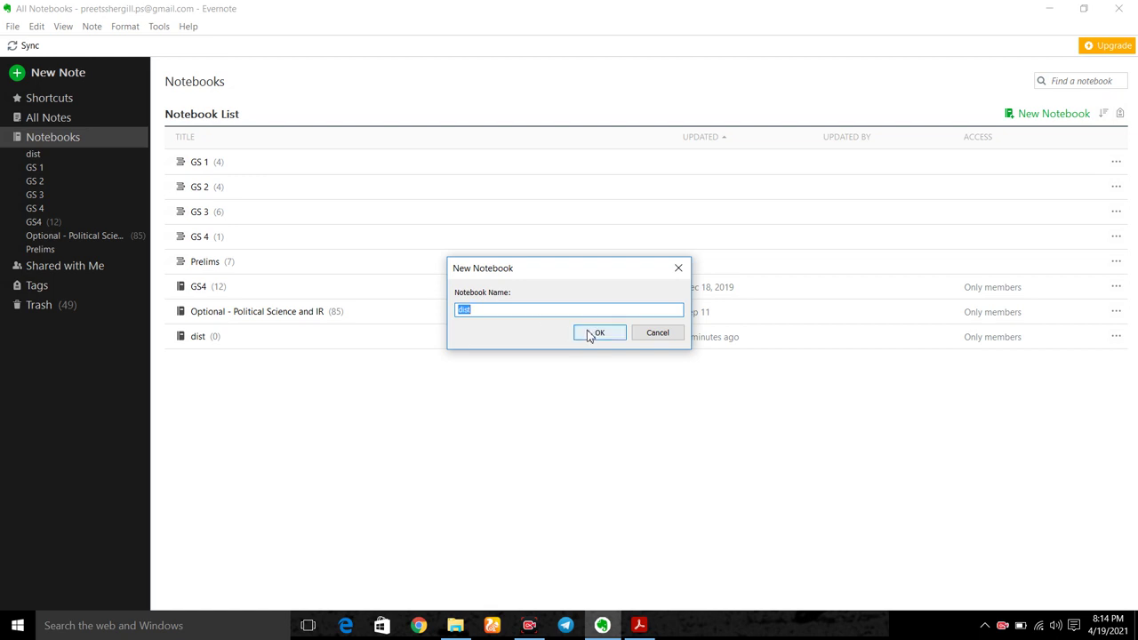
click(488, 312)
text(tt)
click(599, 332)
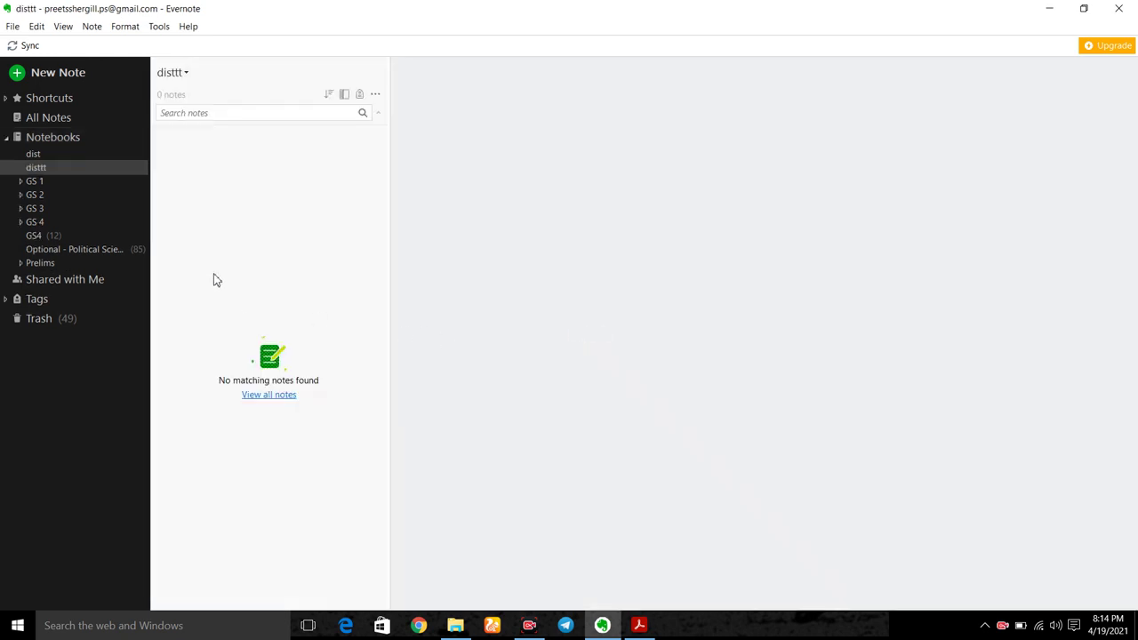
Delete the 'disttt' notebook
right_click(49, 168)
click(32, 169)
right_click(31, 169)
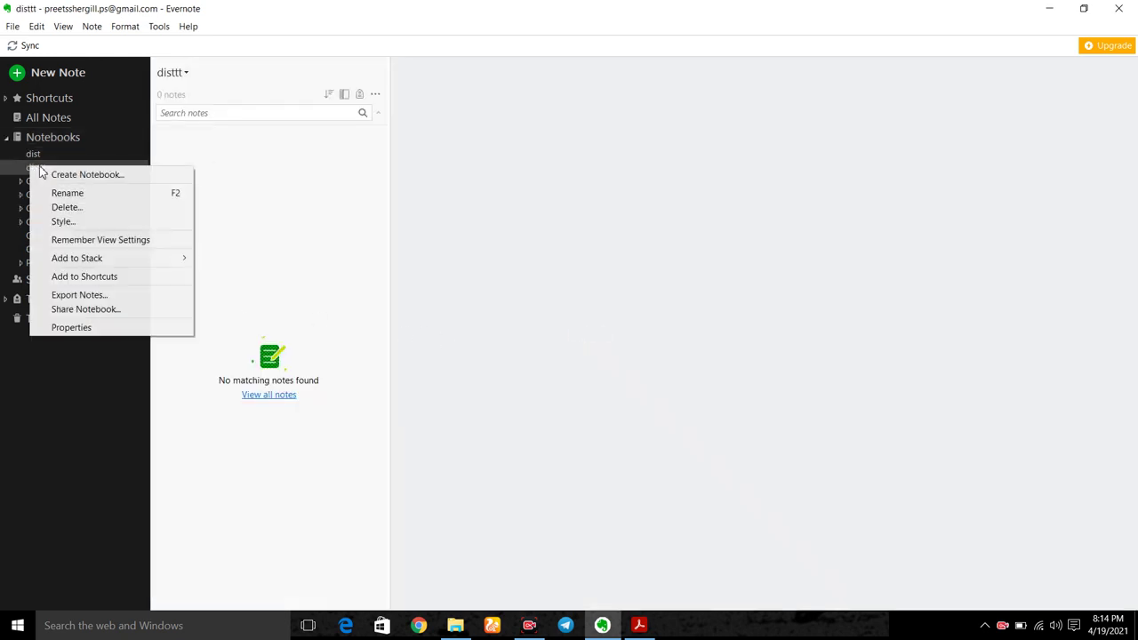
click(65, 207)
click(637, 361)
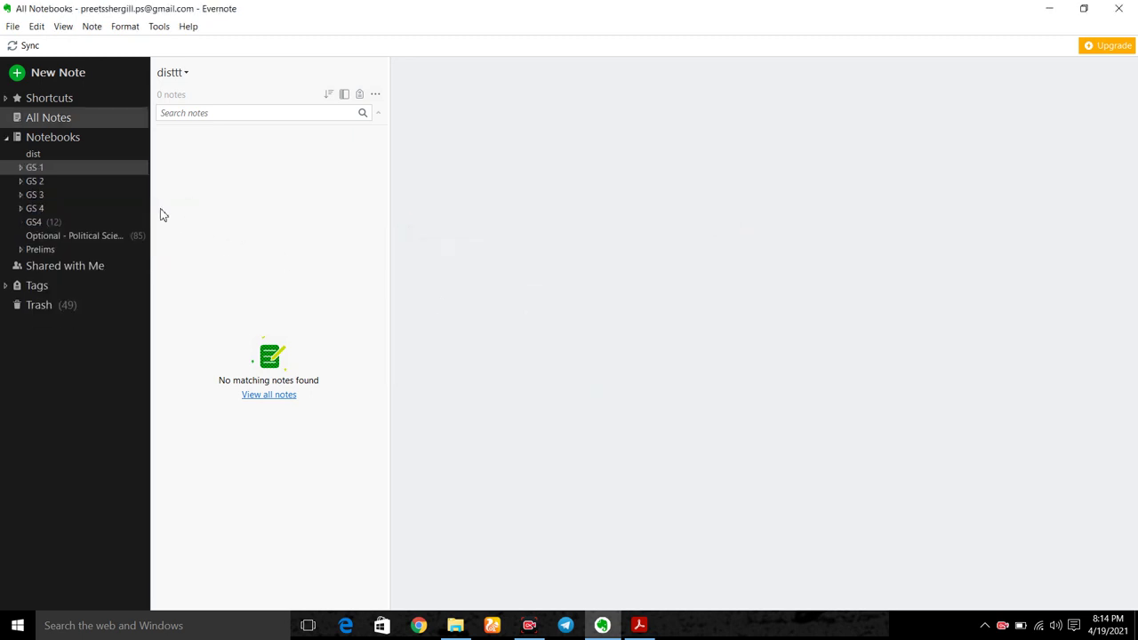
Move the 'dist' notebook into a new stack
right_click(50, 156)
click(40, 153)
right_click(42, 154)
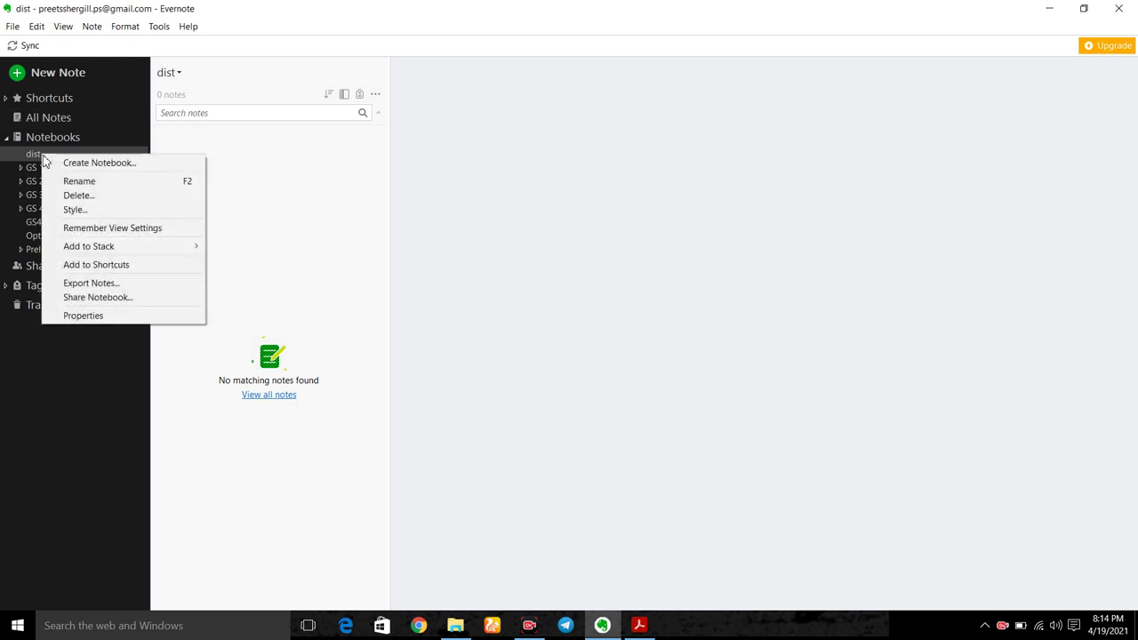
mouse_move(96, 249)
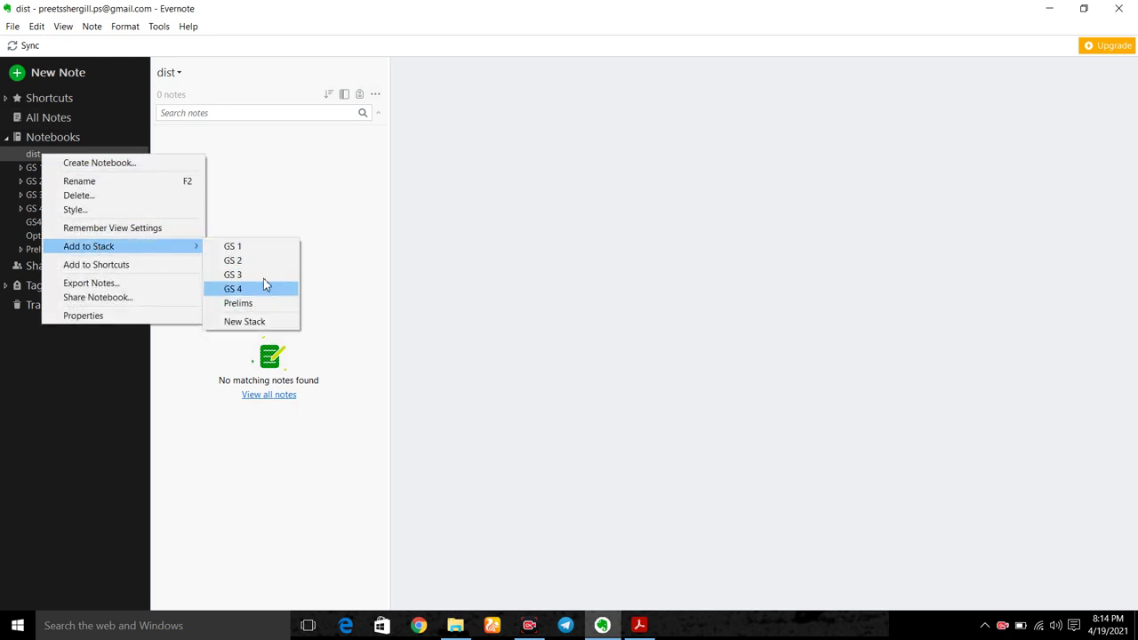
click(264, 325)
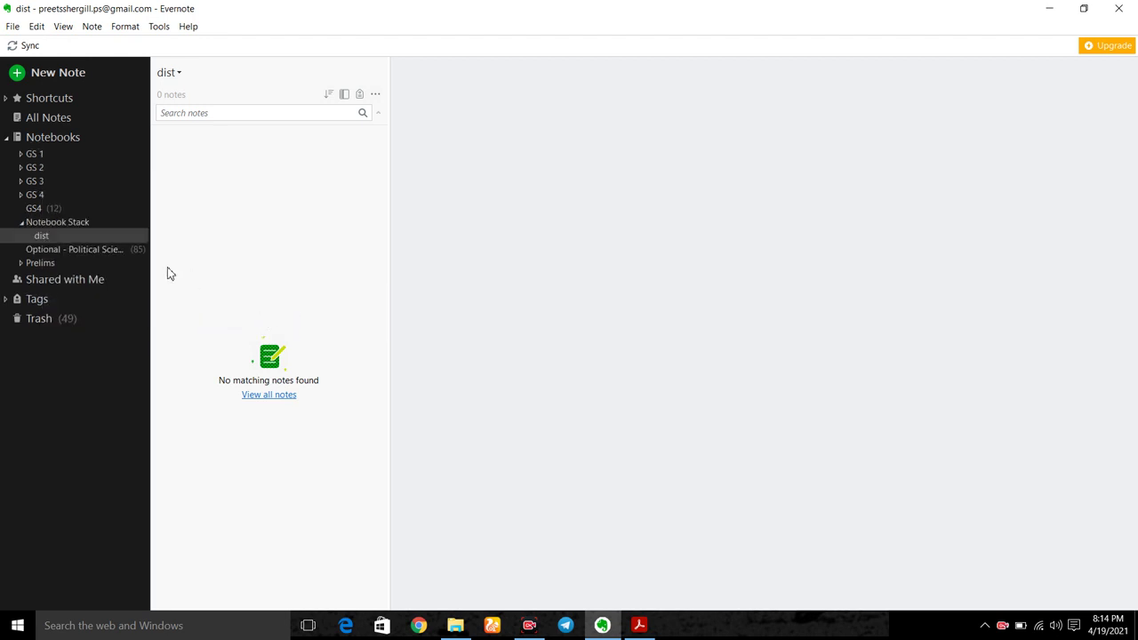
Rename 'Notebook Stack' to 'state' and open the 'dist' notebook inside it
click(60, 219)
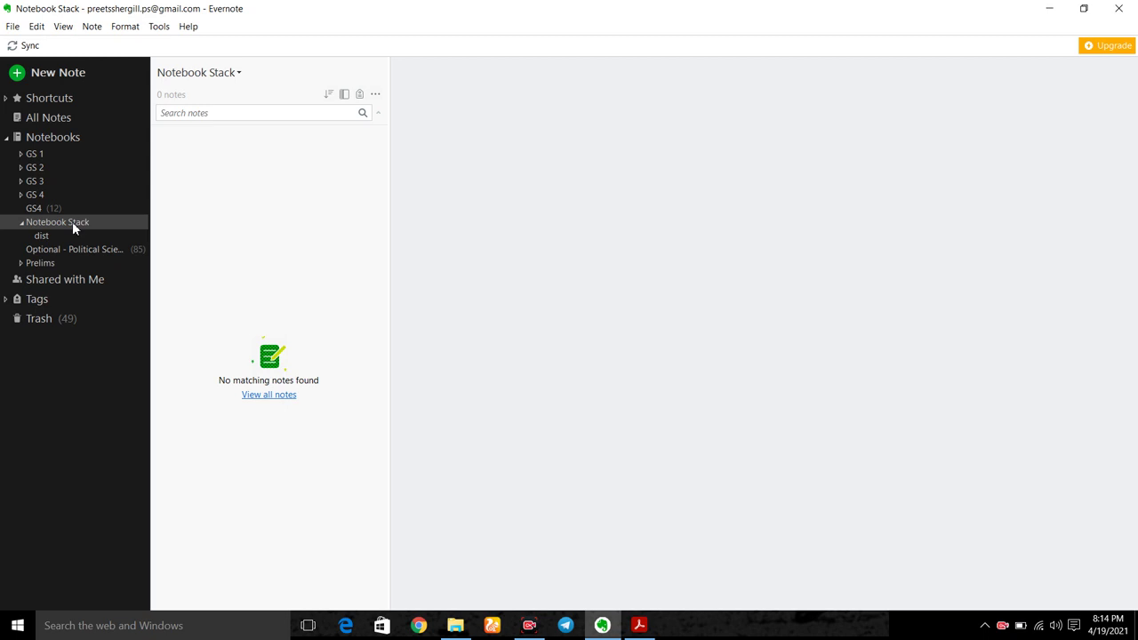
right_click(72, 222)
click(105, 250)
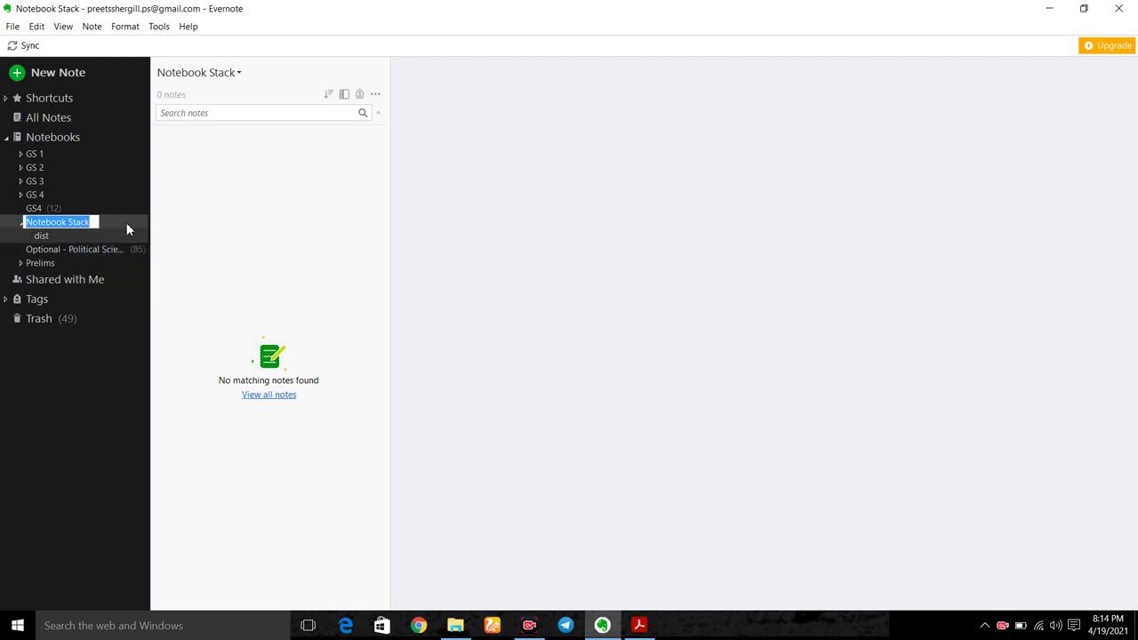
text(ss)
key(BackSpace)
key(BackSpace)
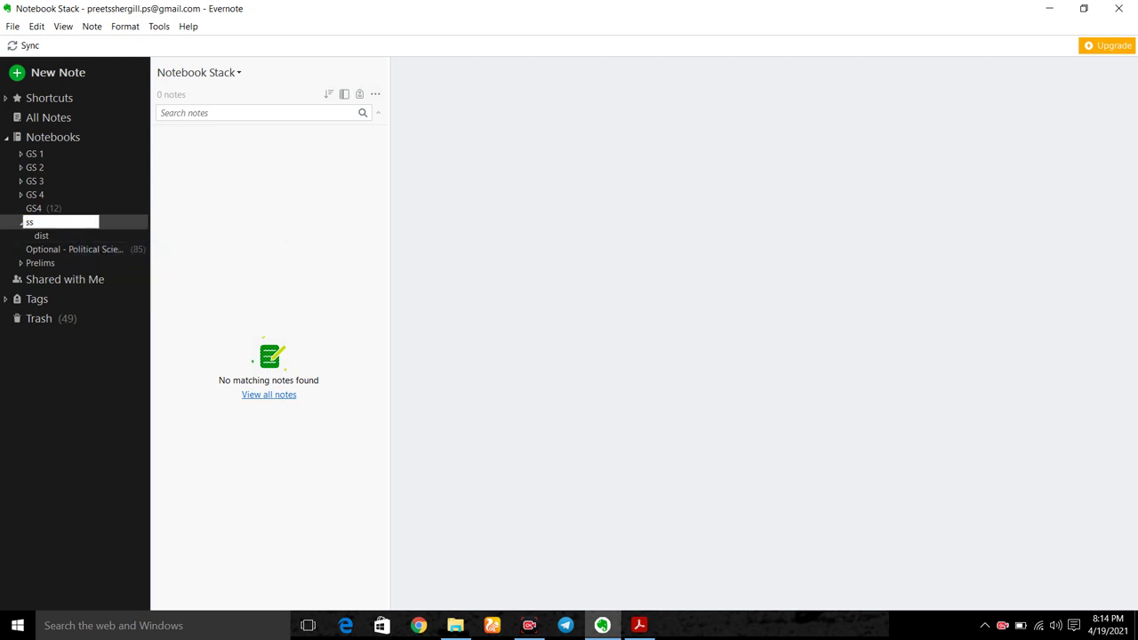
text(state)
key(Return)
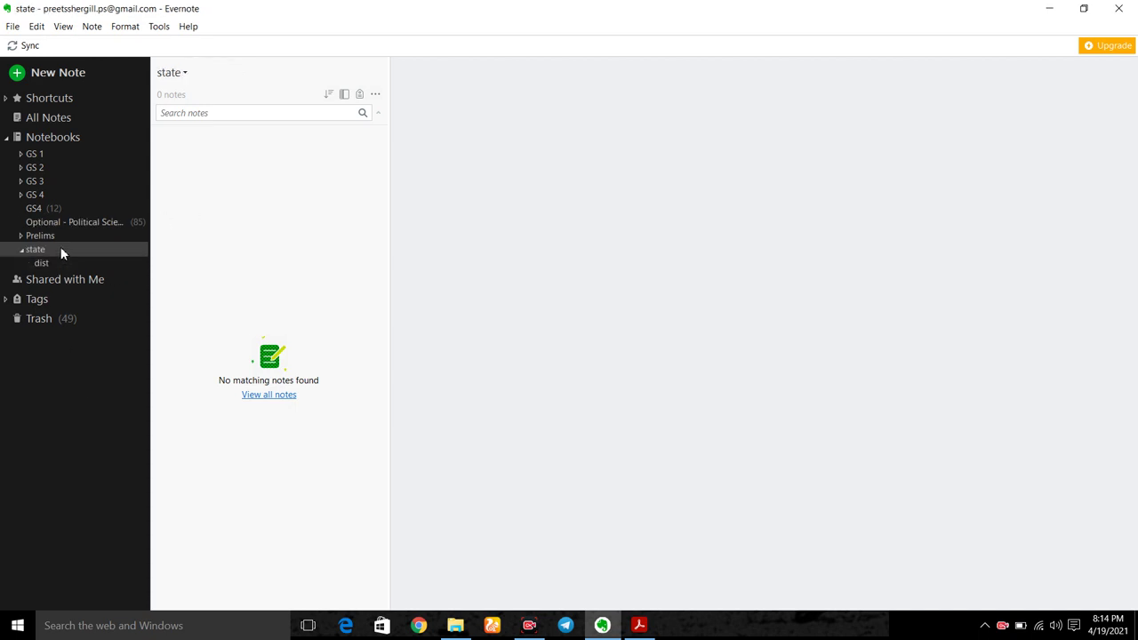
click(61, 266)
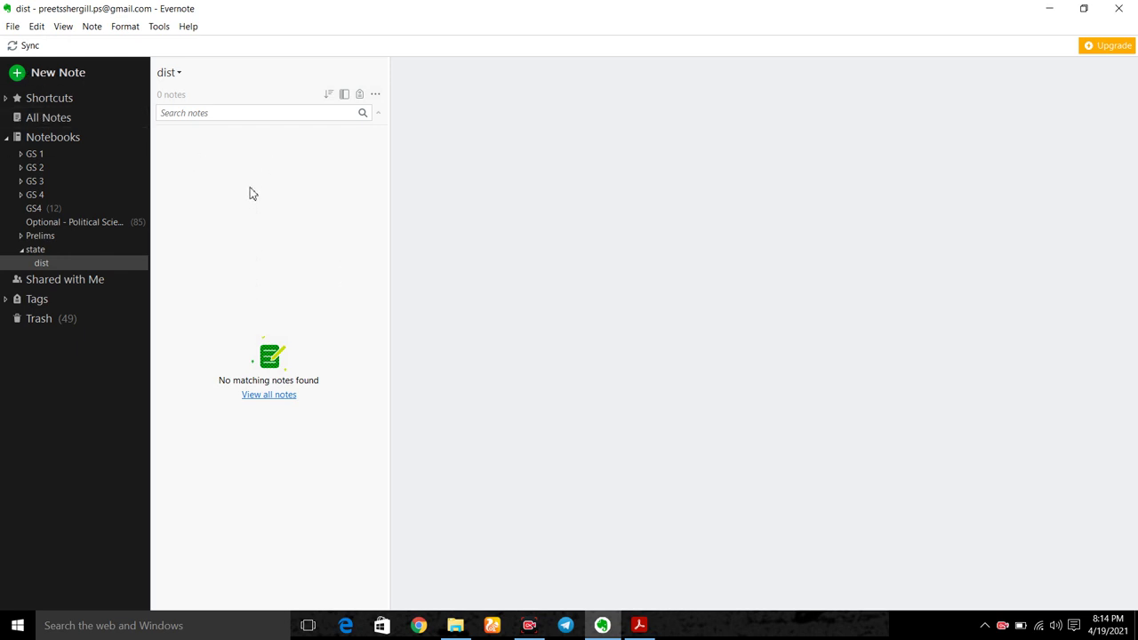
Create a note titled 'tehsil' in dist, close its separate window, and collapse Notebooks
click(19, 73)
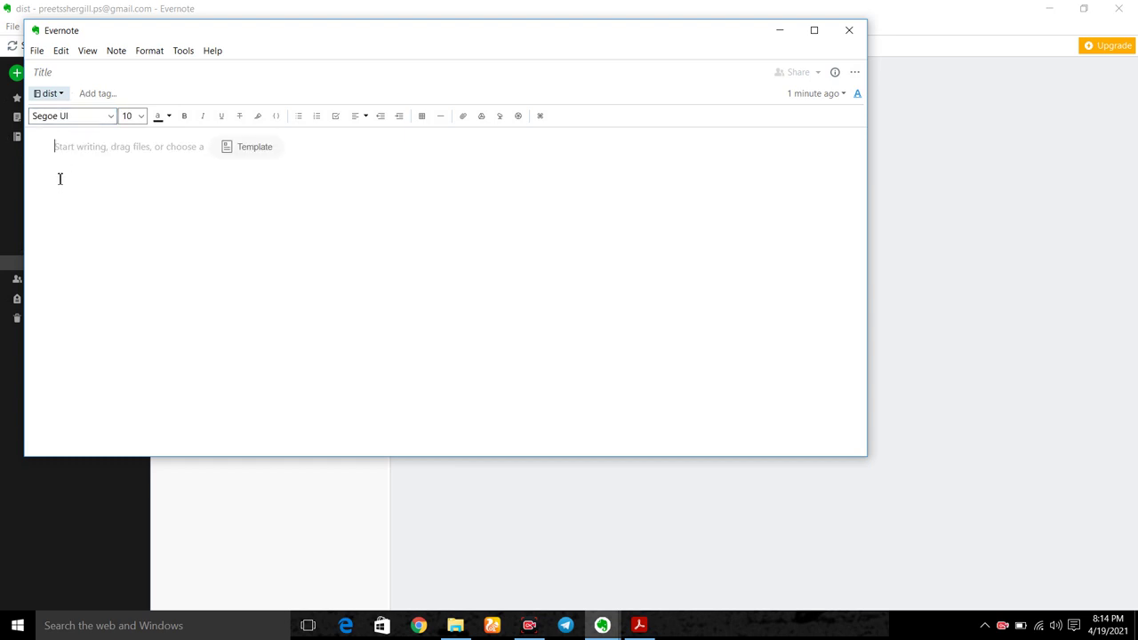
text(tehsil)
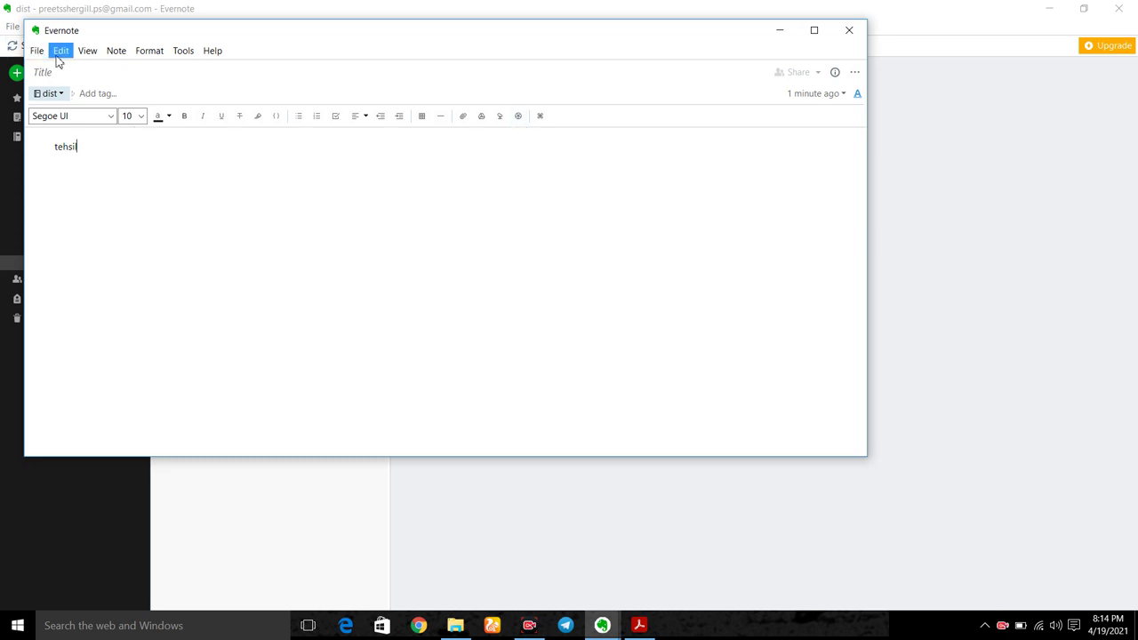
click(855, 32)
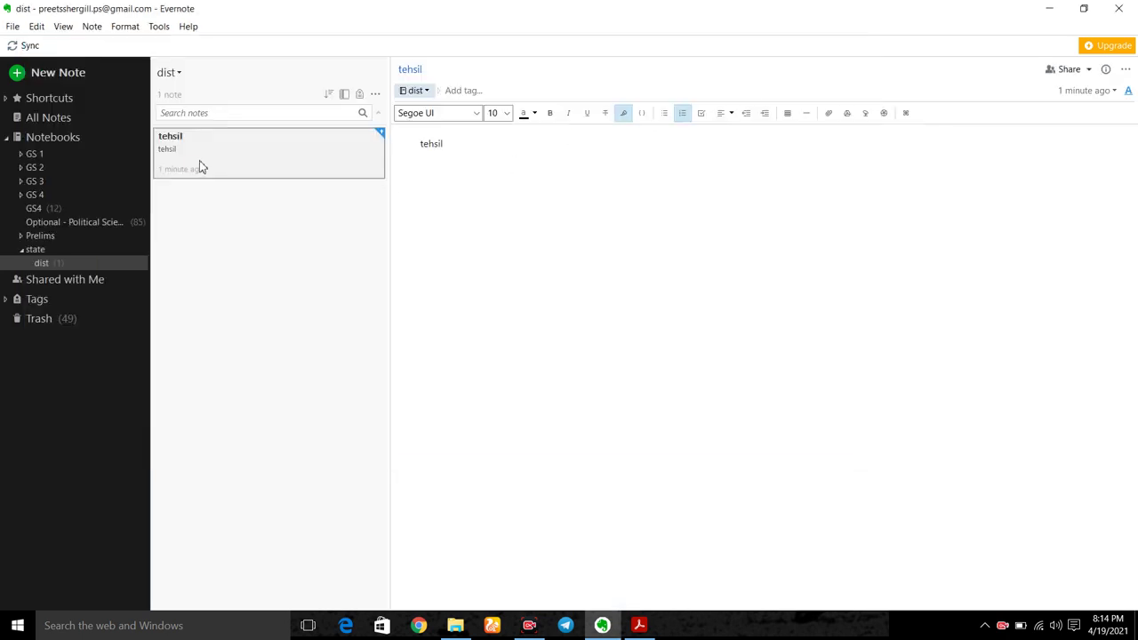
click(7, 137)
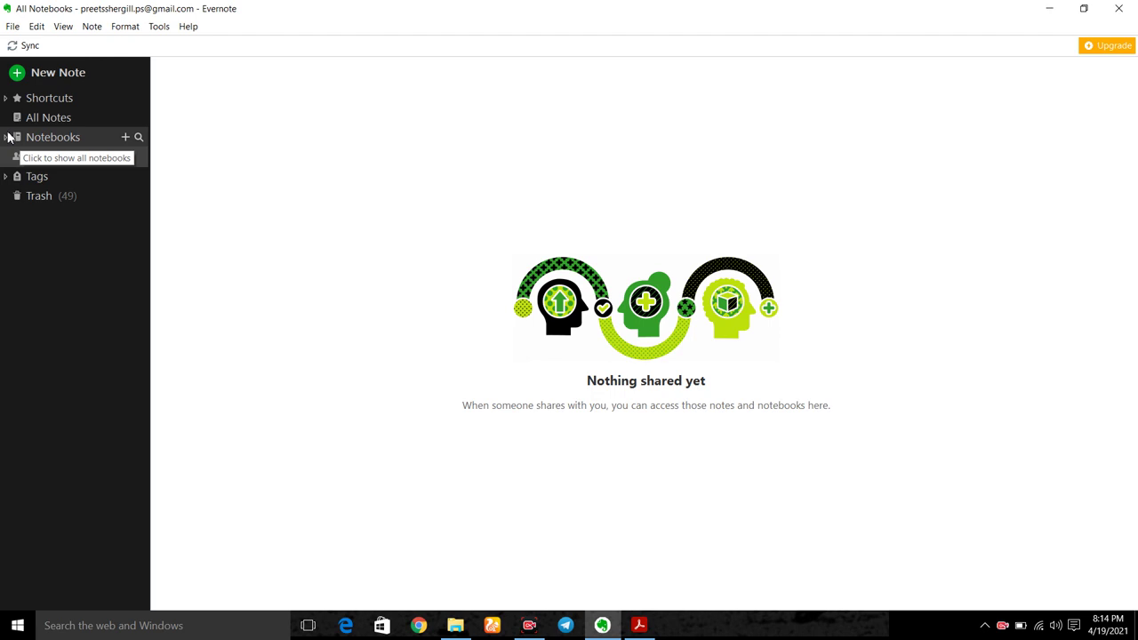
Reopen state's 'dist' notebook to confirm the 'tehsil' note, then expand the Prelims stack
click(6, 138)
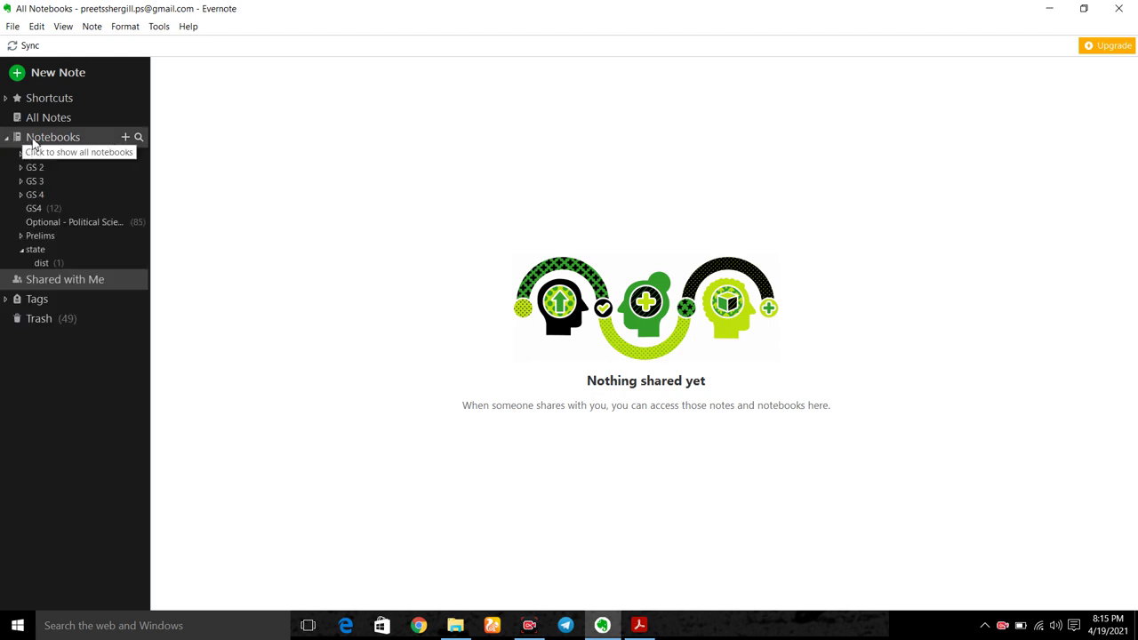
click(46, 248)
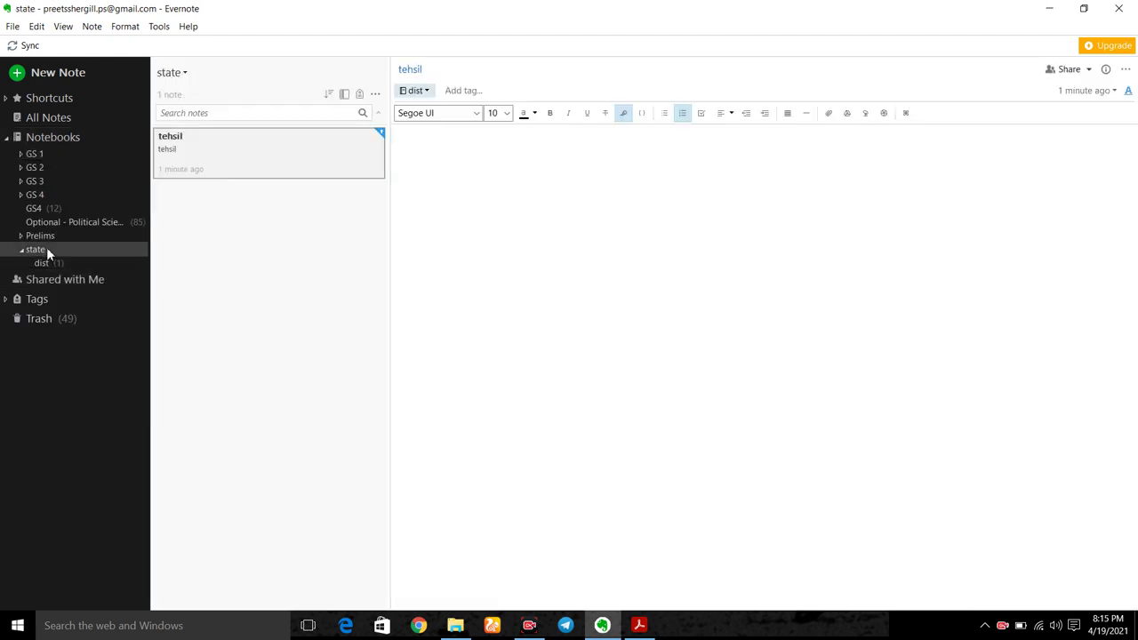
click(53, 262)
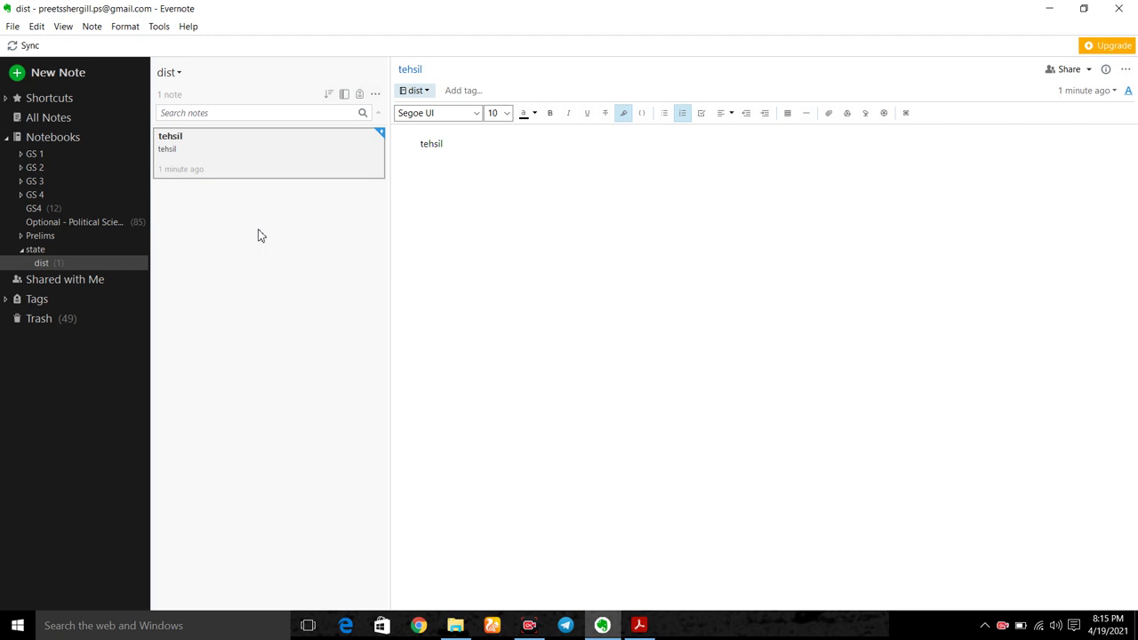
click(19, 236)
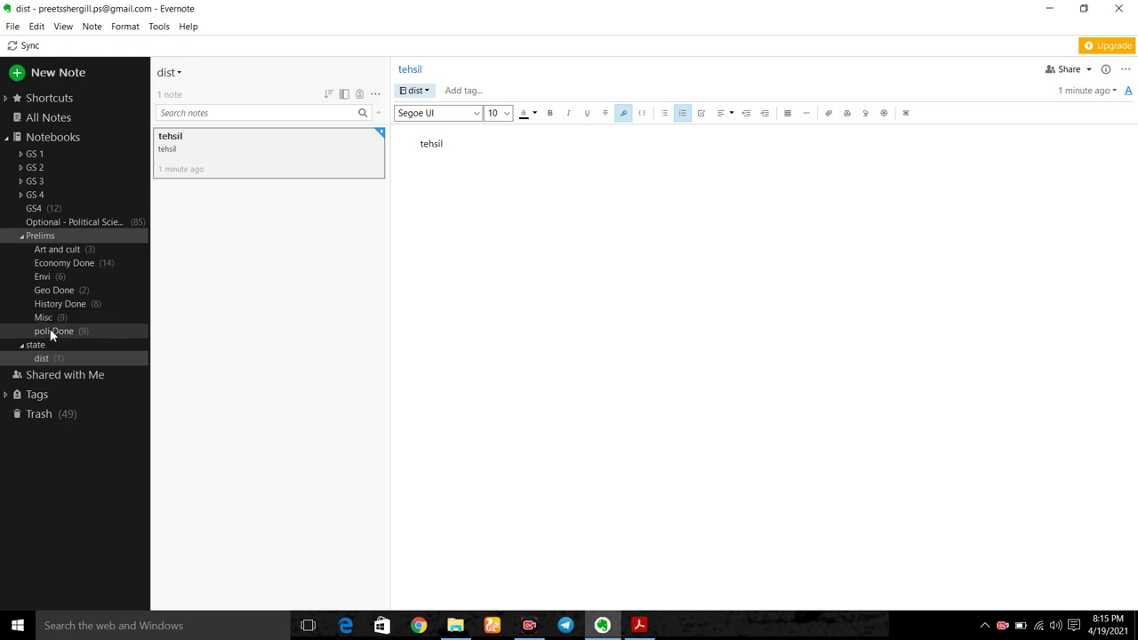
Open the Envi notebook and view its Eco-Bio-CC, Agriculture / Env and Act/Policies India notes
click(47, 278)
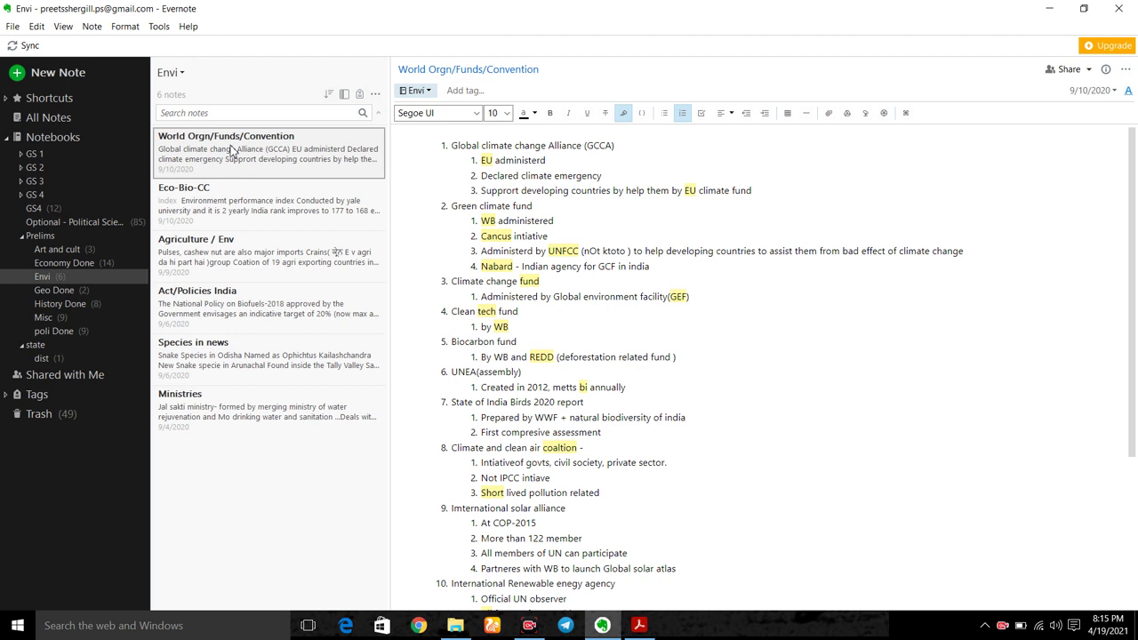
scroll(516, 204, down, 3)
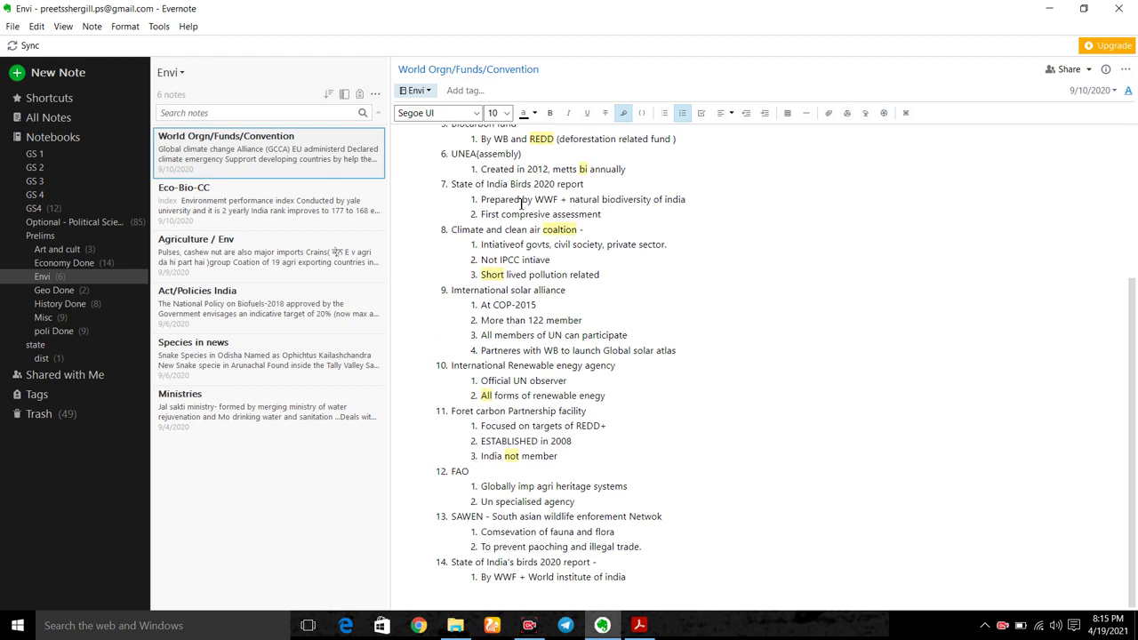
scroll(519, 204, up, 3)
click(214, 201)
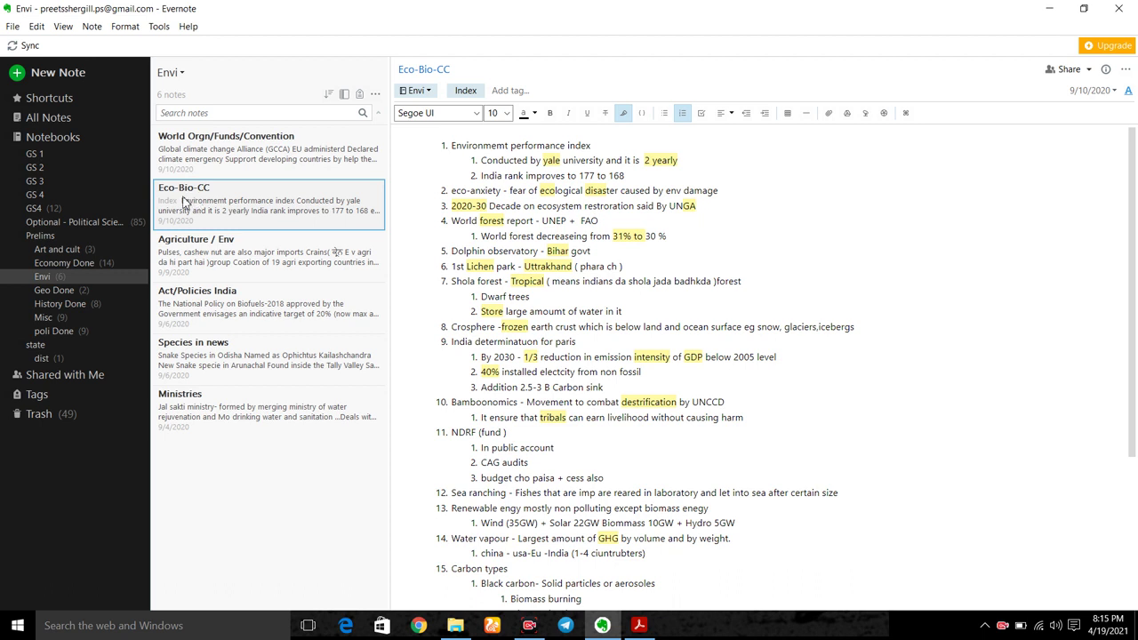
click(211, 261)
click(216, 304)
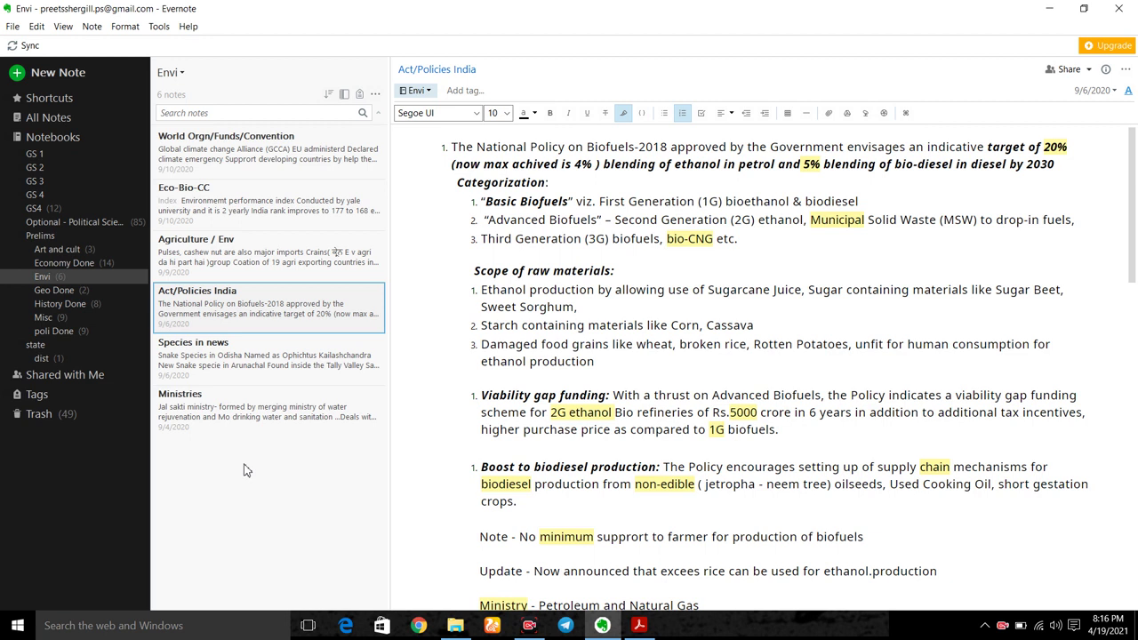
In the Eco-Bio-CC note, start an empty item 20 after item 19 on arctic amplification
click(302, 209)
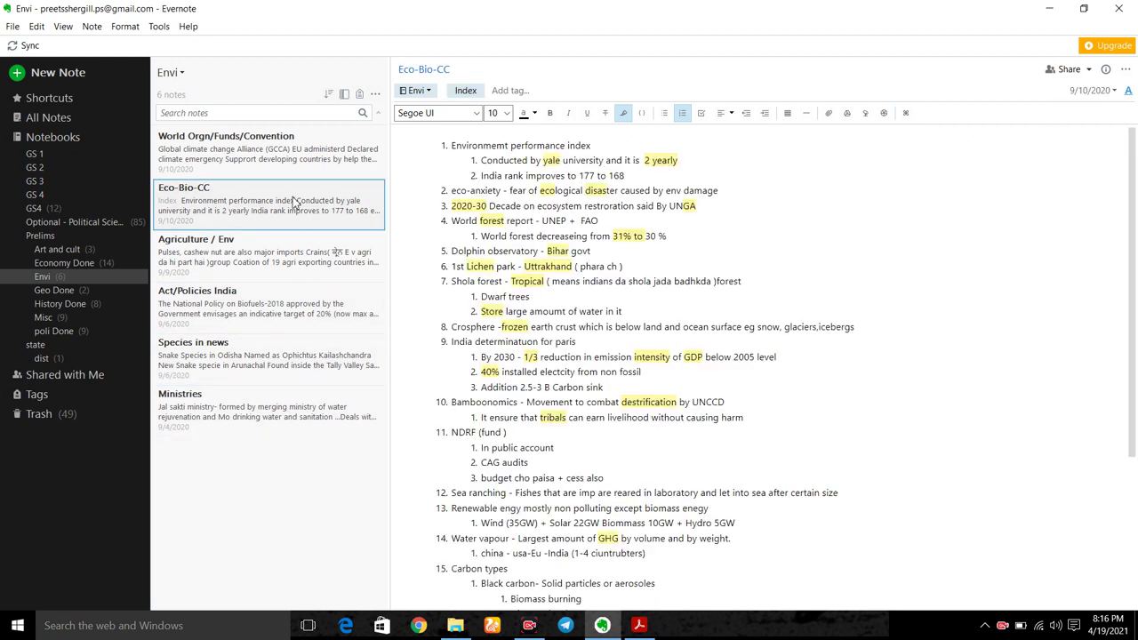
click(640, 282)
scroll(639, 291, down, 3)
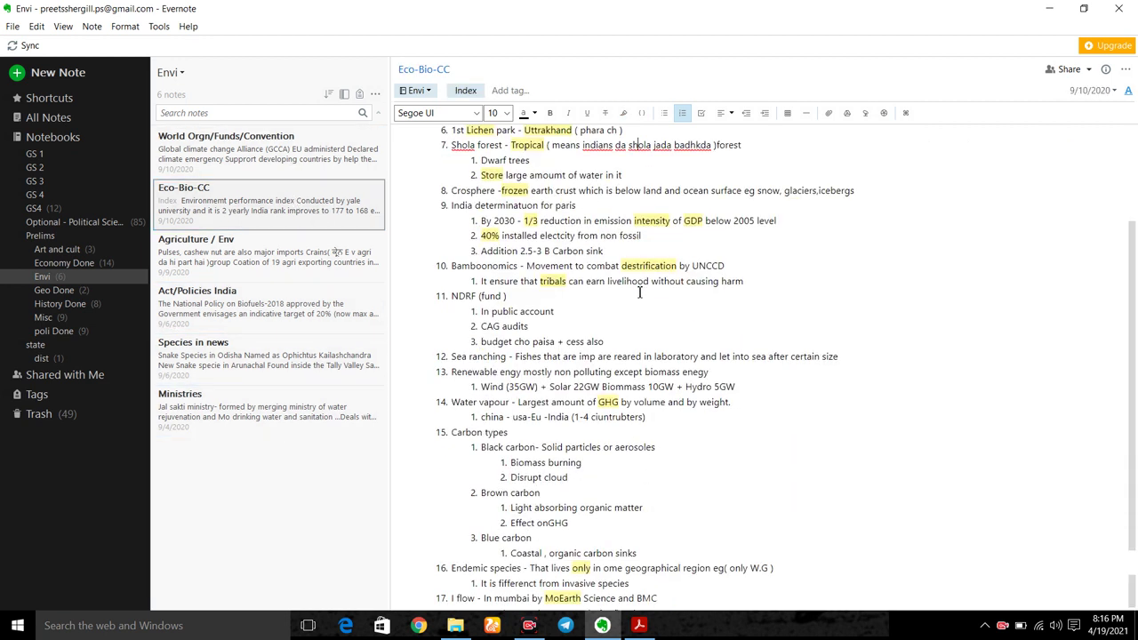
scroll(639, 291, down, 2)
click(789, 578)
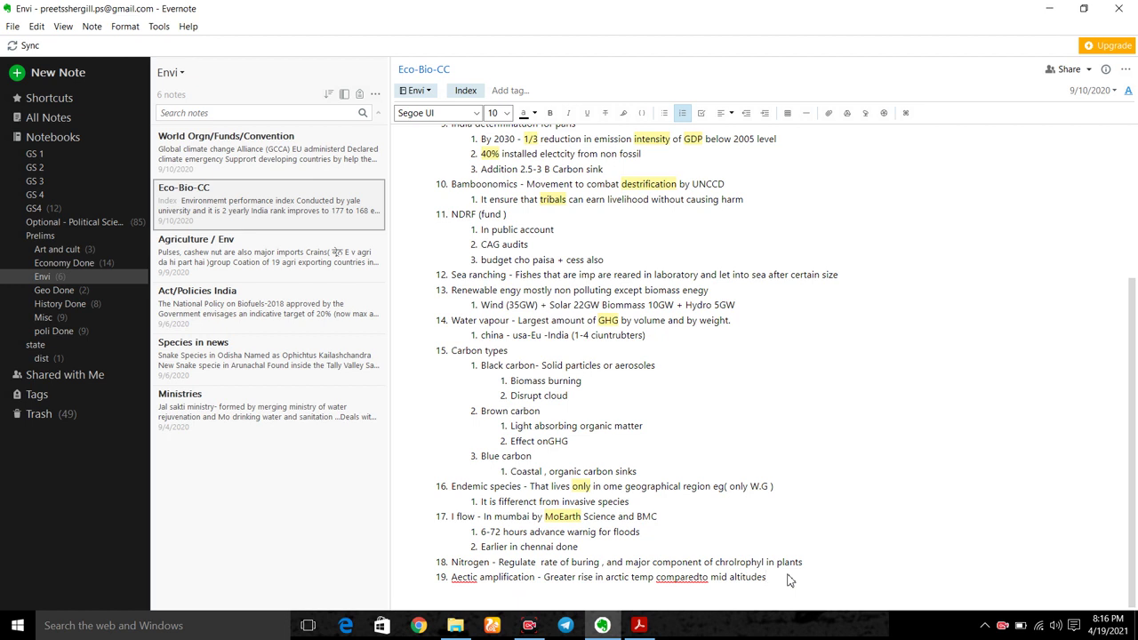
key(Return)
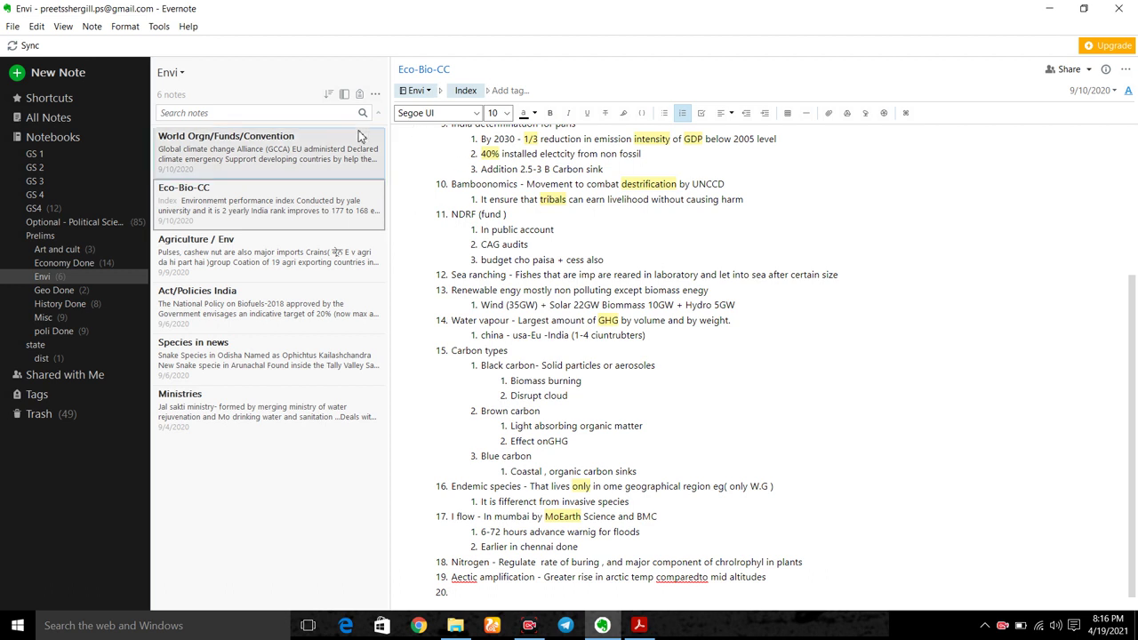
Open the World Orgn/Funds/Convention note in Envi and give it the tag 'ess'
click(310, 142)
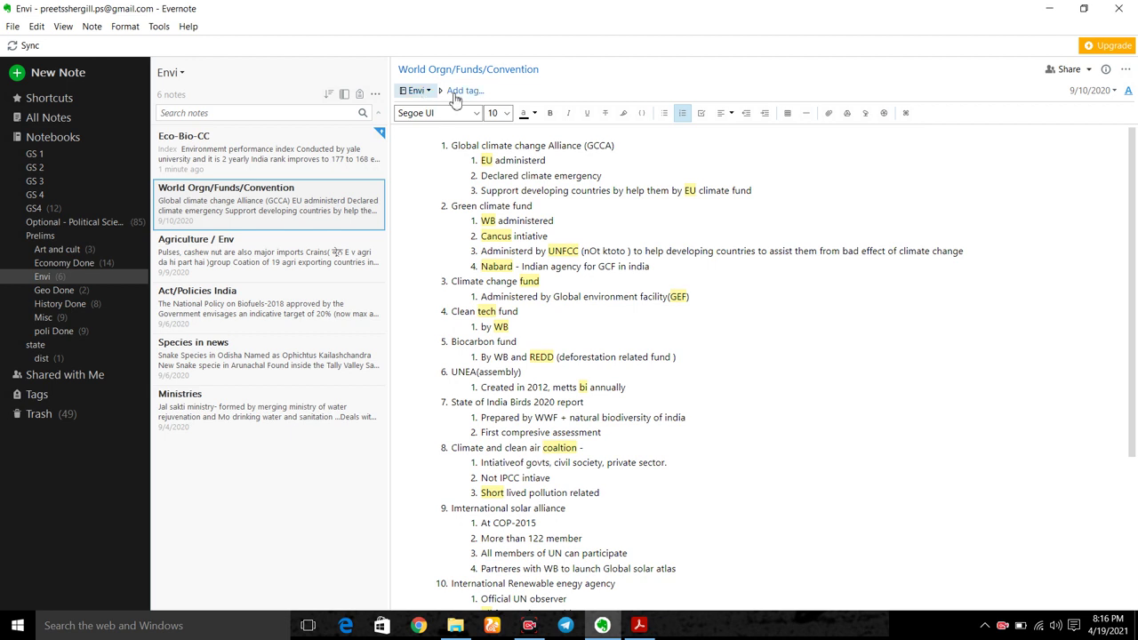
click(464, 93)
text(ess)
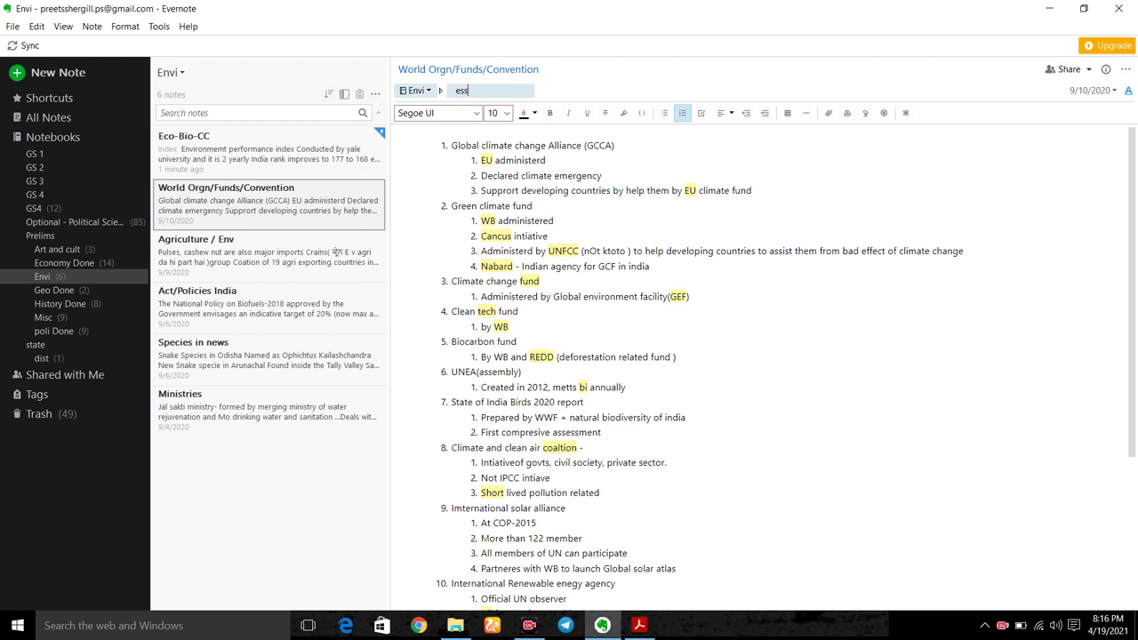
key(Return)
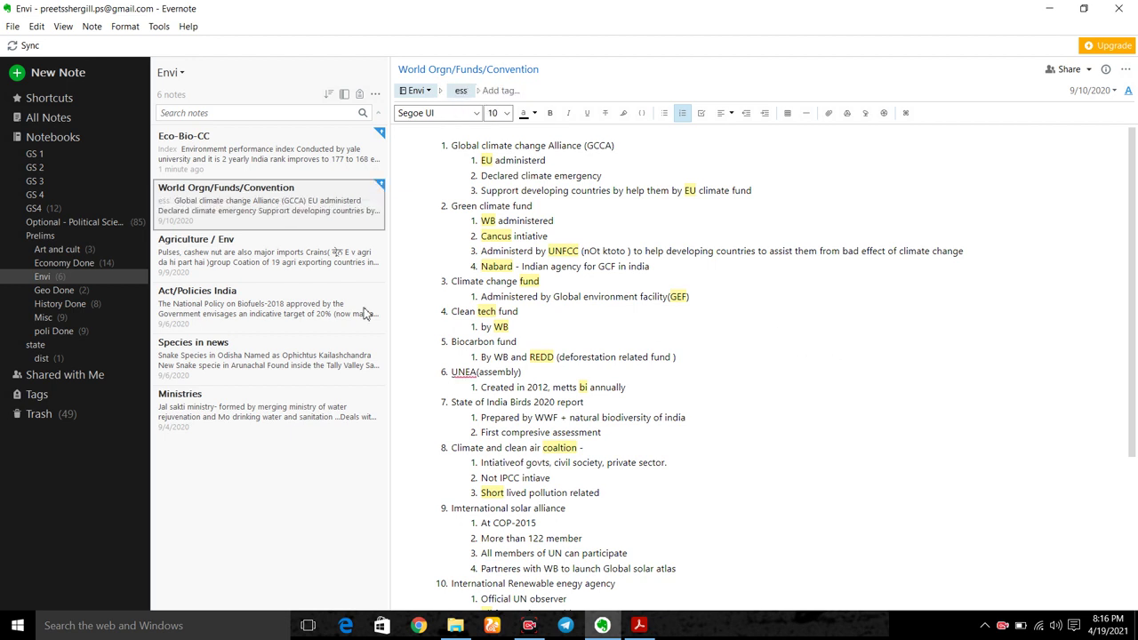
Filter the note list to show only notes tagged 'ess'
click(7, 137)
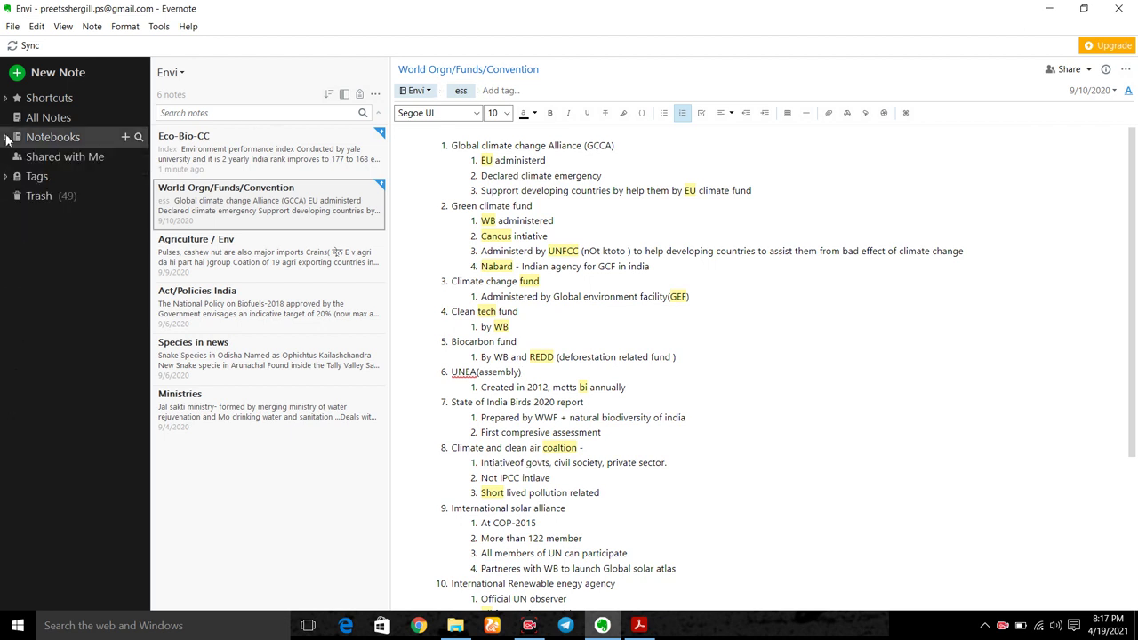
click(51, 181)
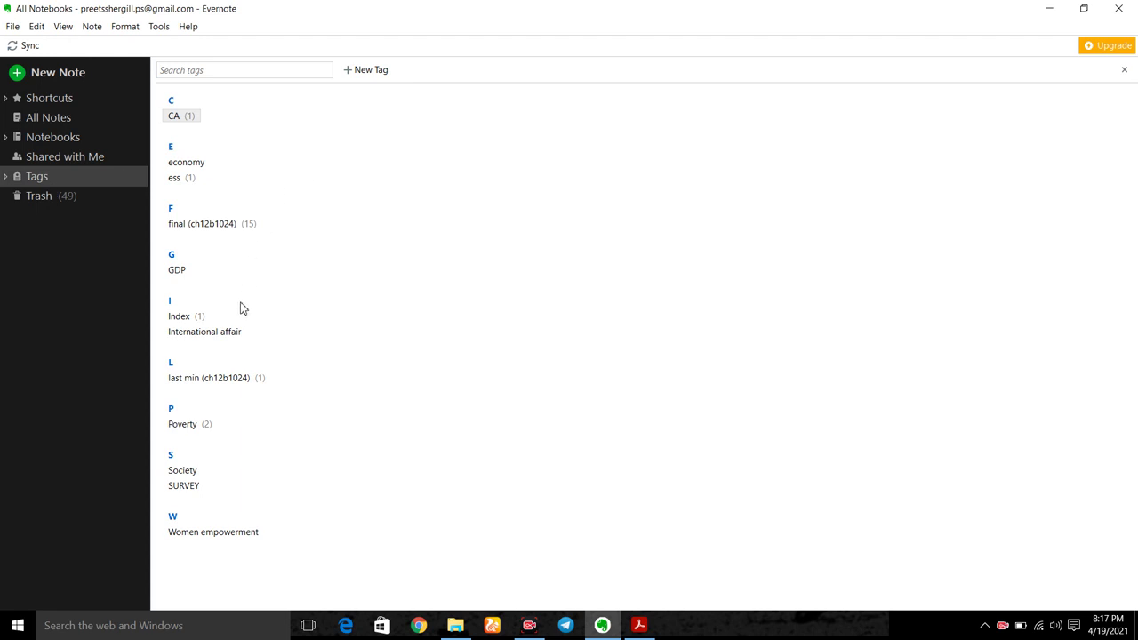
click(175, 182)
double_click(176, 181)
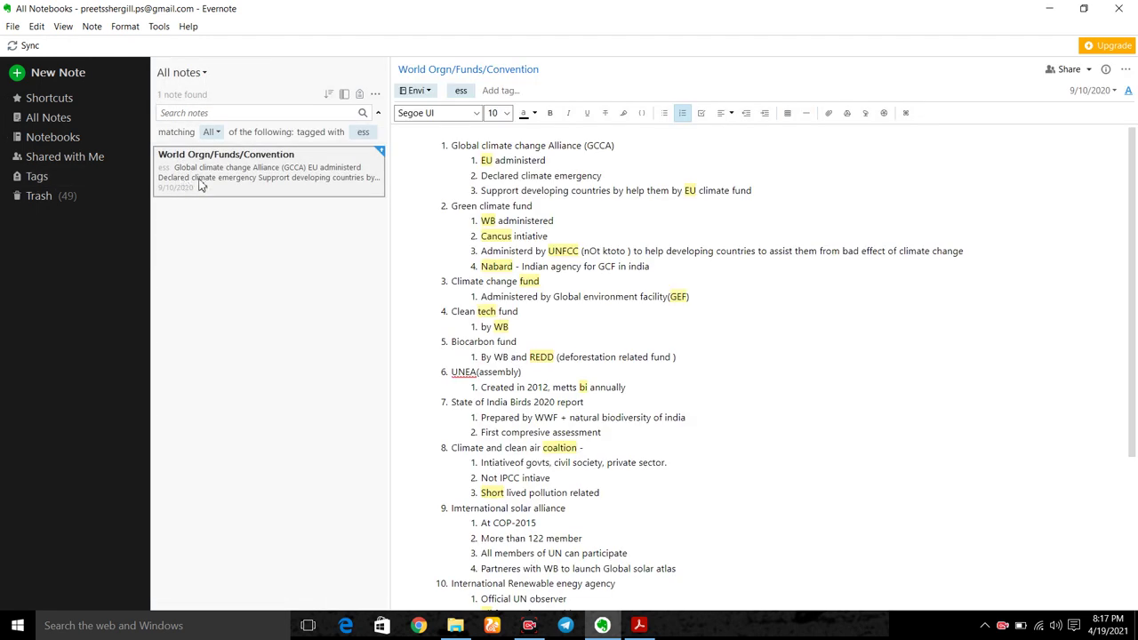
scroll(554, 195, down, 5)
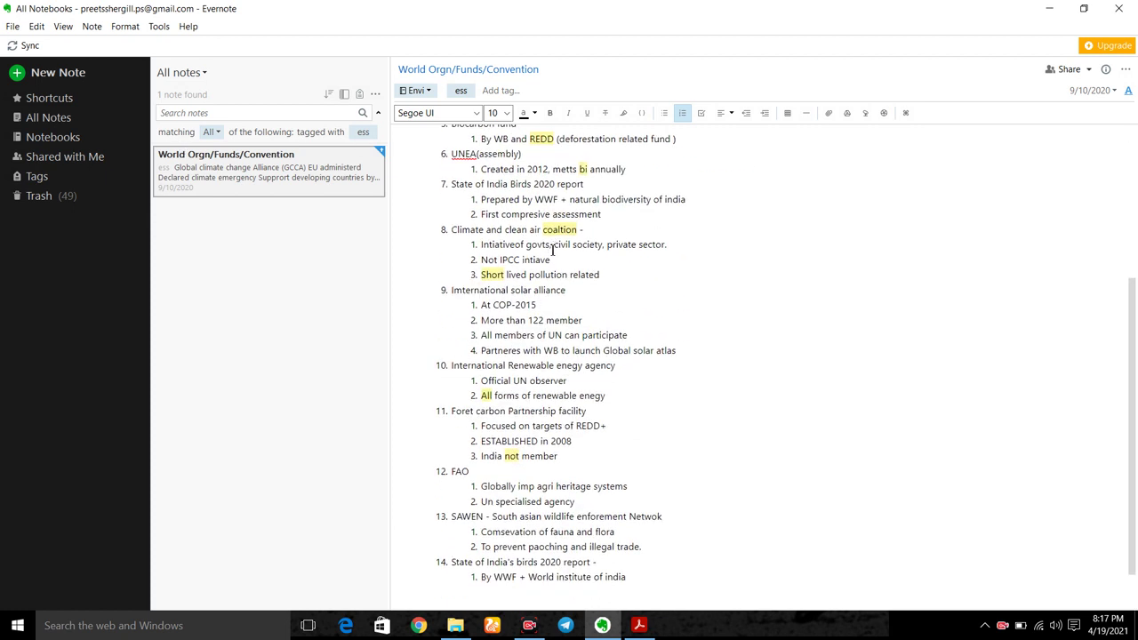
scroll(551, 249, up, 5)
Open the Envi notebook from the expanded notebook tree
click(40, 176)
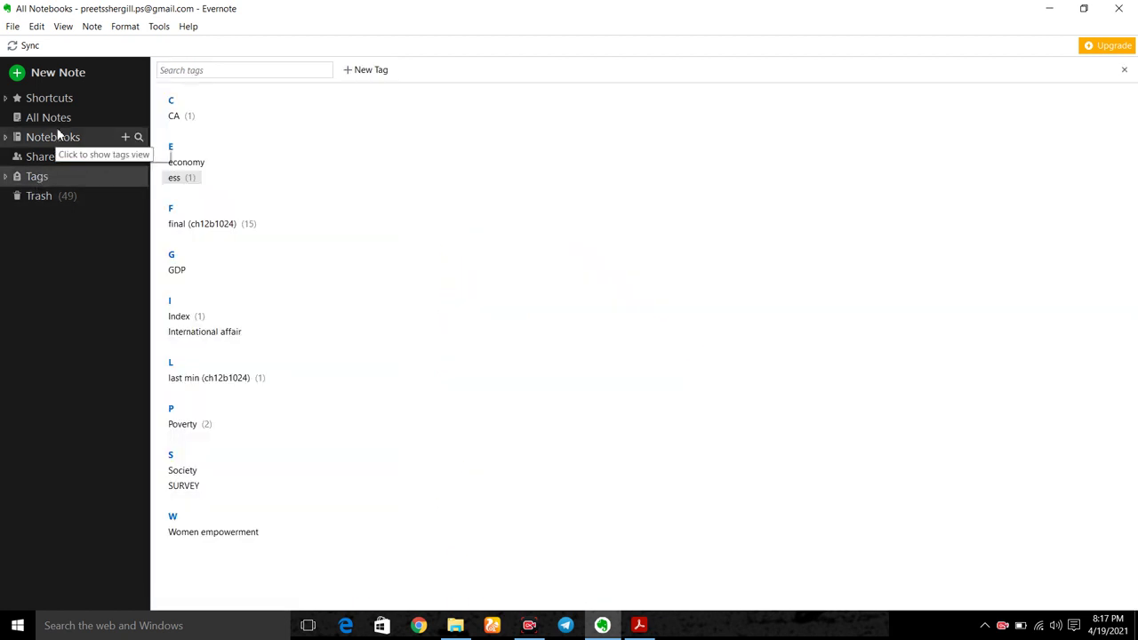
click(54, 137)
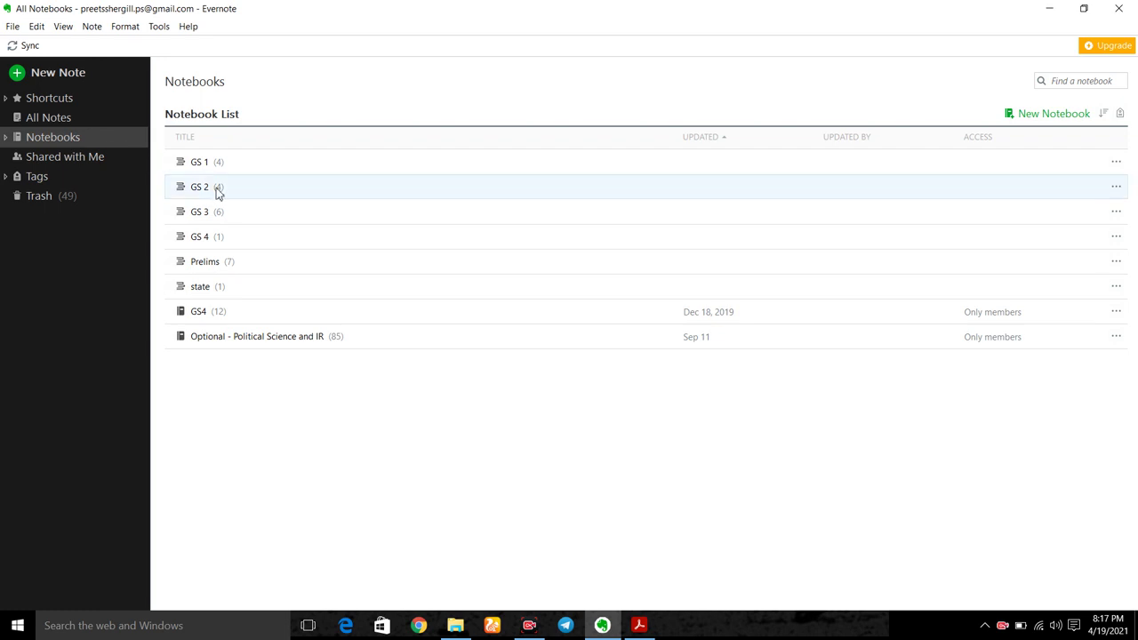
click(18, 143)
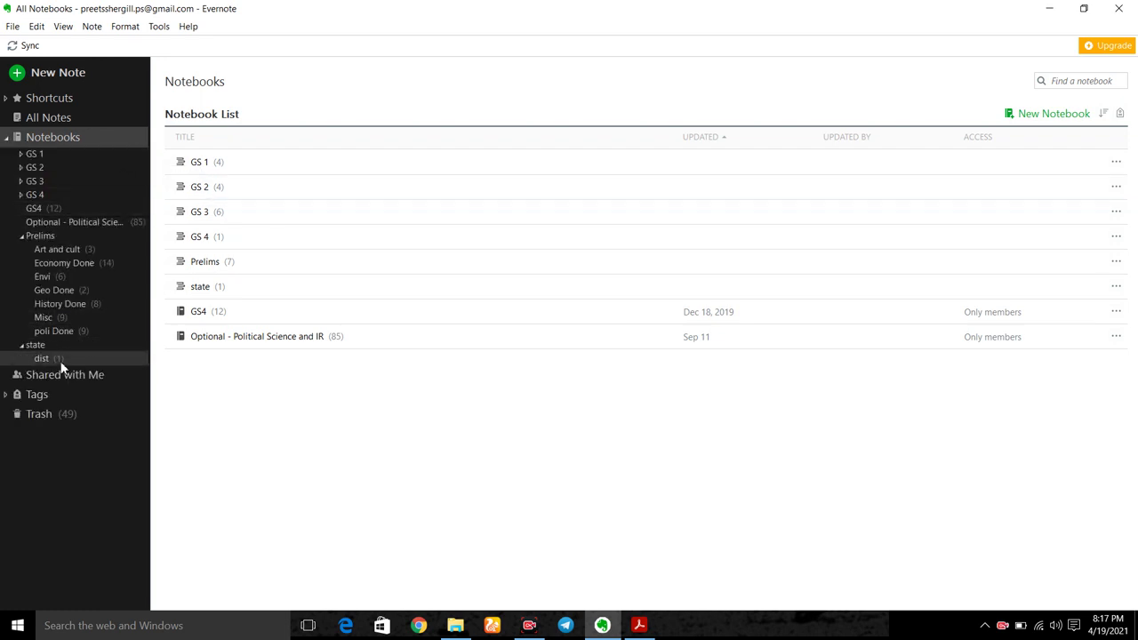
click(67, 278)
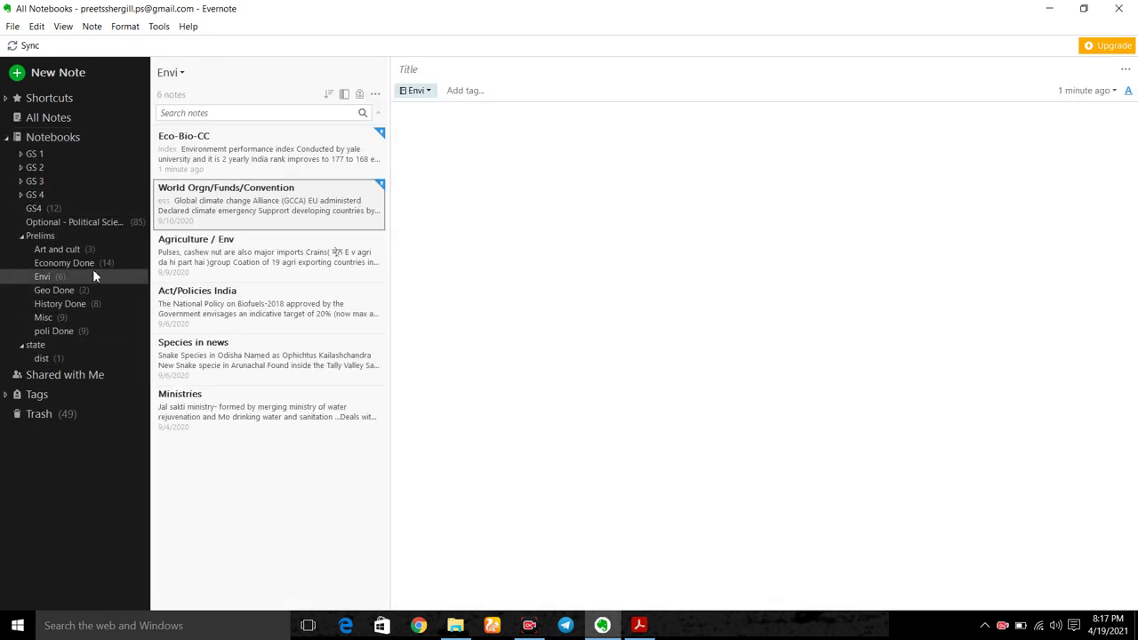
Collapse the notebook tree and list all 199 notes again
click(35, 139)
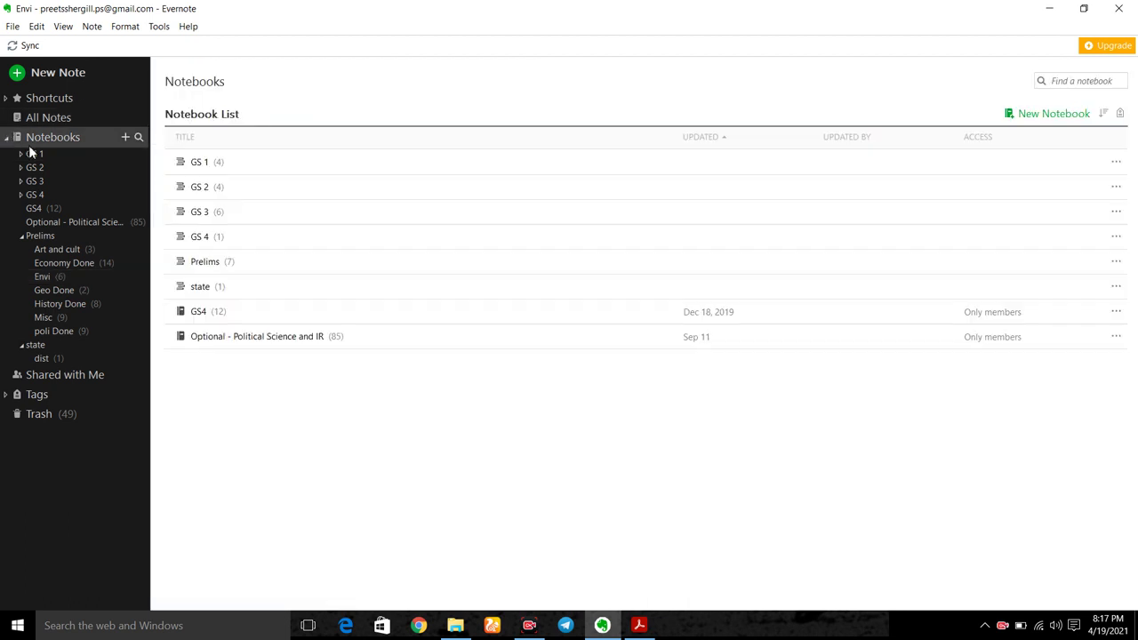
click(7, 139)
click(49, 178)
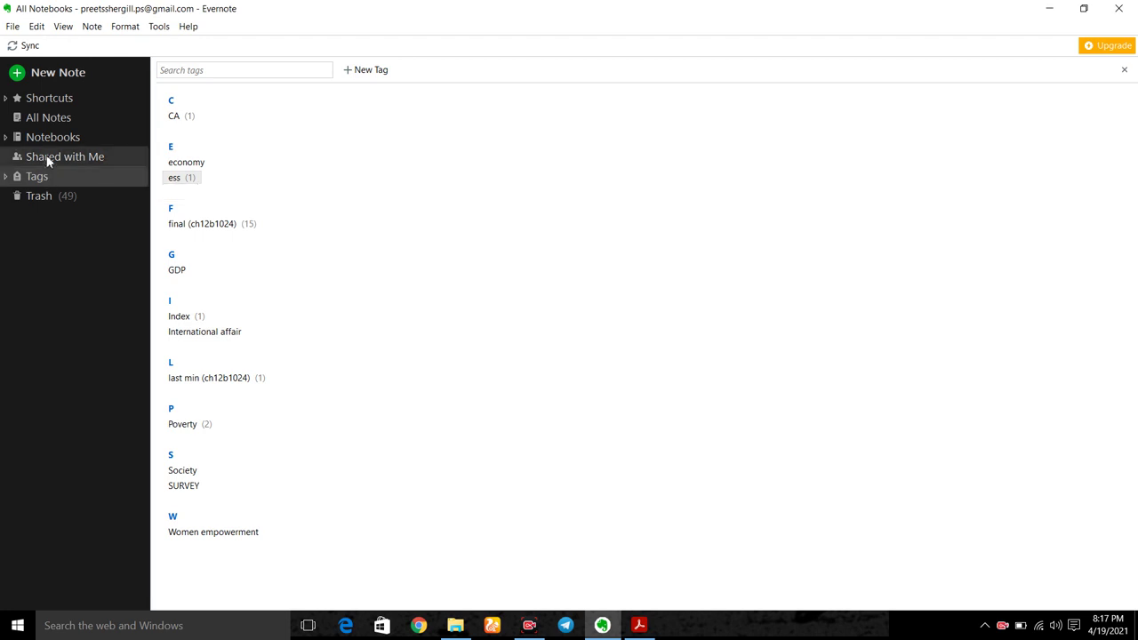
click(55, 119)
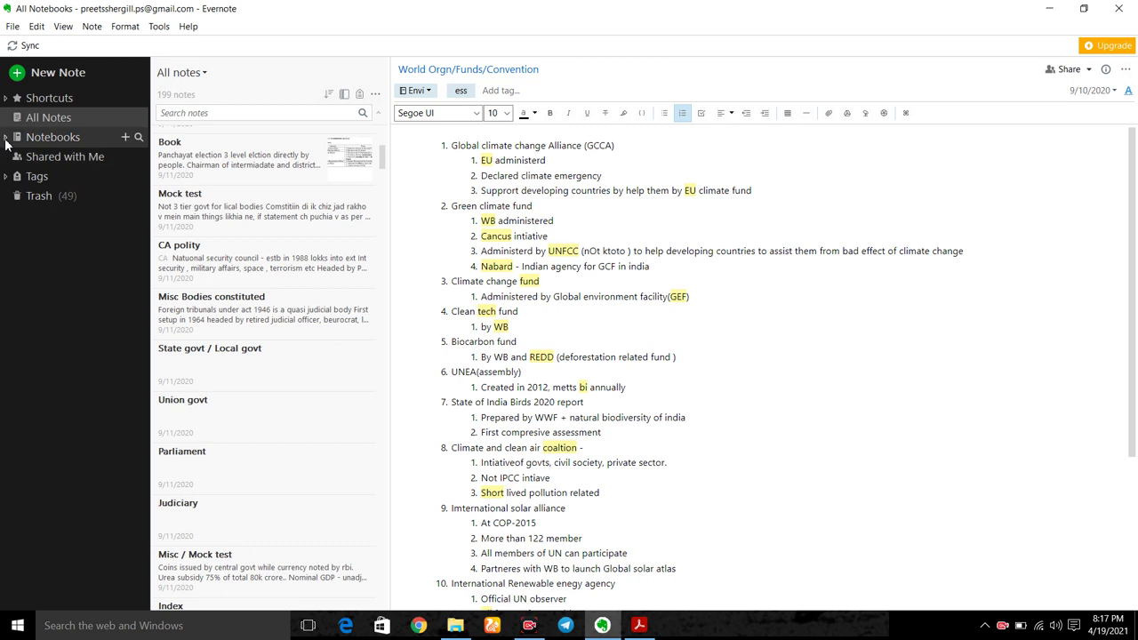
Expand the Notebooks tree in the sidebar to reveal every notebook and stack
click(37, 139)
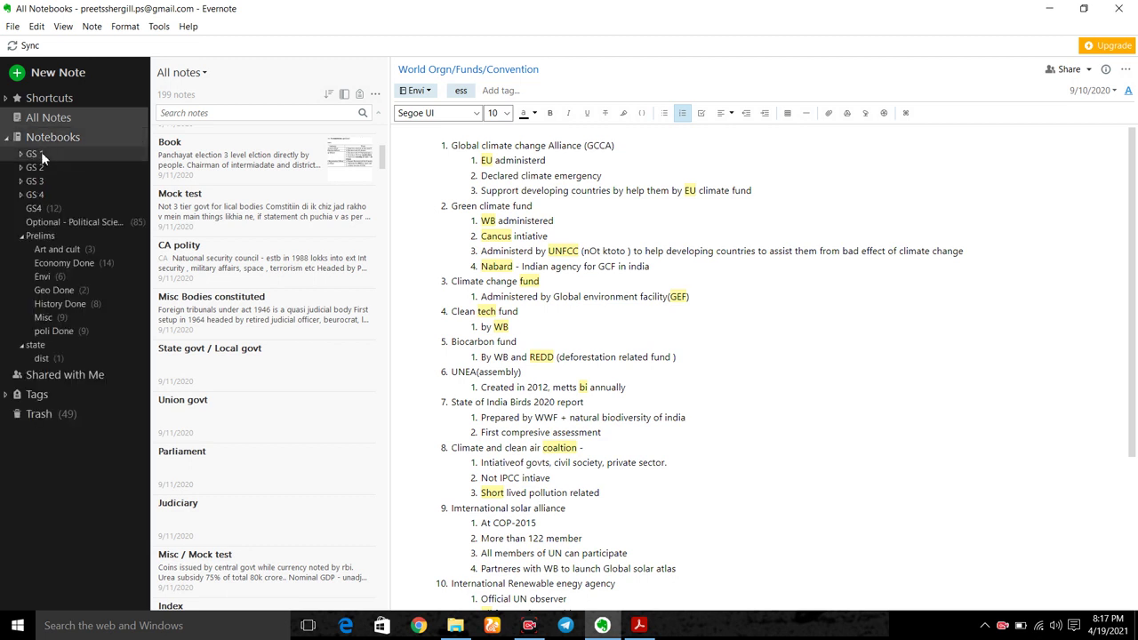